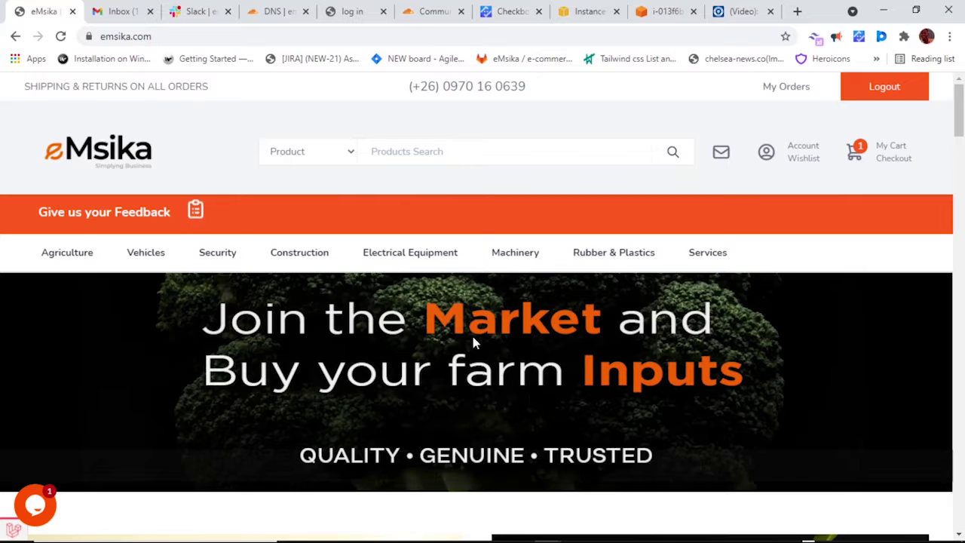
Search the marketplace products for 'Genset' and scroll down to the second result
{"action": "scroll", "coordinate": [473, 340], "scroll_direction": "down", "scroll_amount": 5}
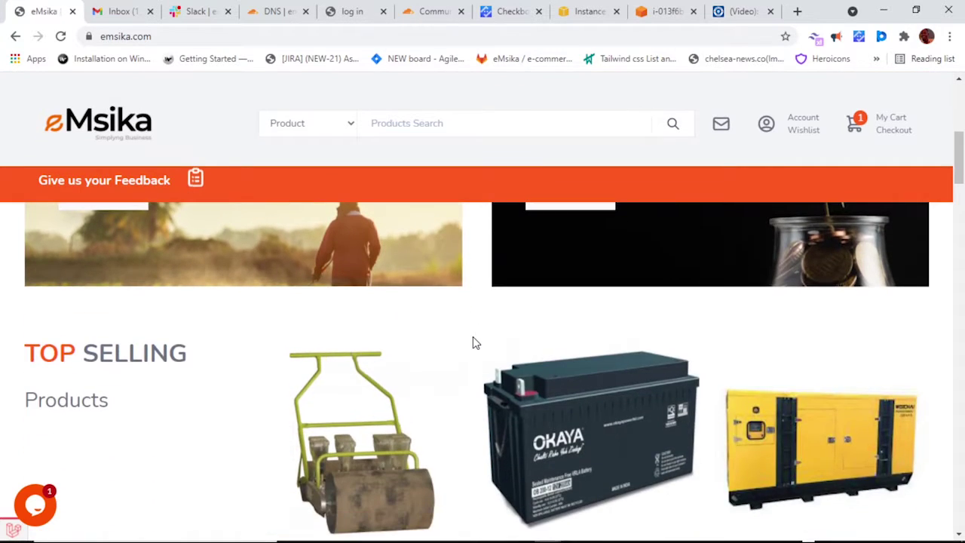
{"action": "scroll", "coordinate": [474, 343], "scroll_direction": "up", "scroll_amount": 5}
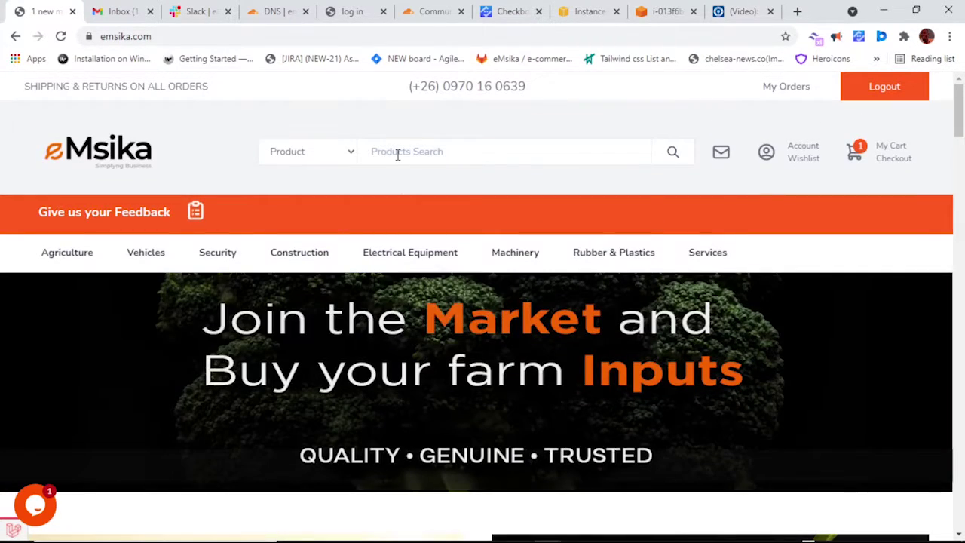
{"action": "left_click", "coordinate": [397, 155]}
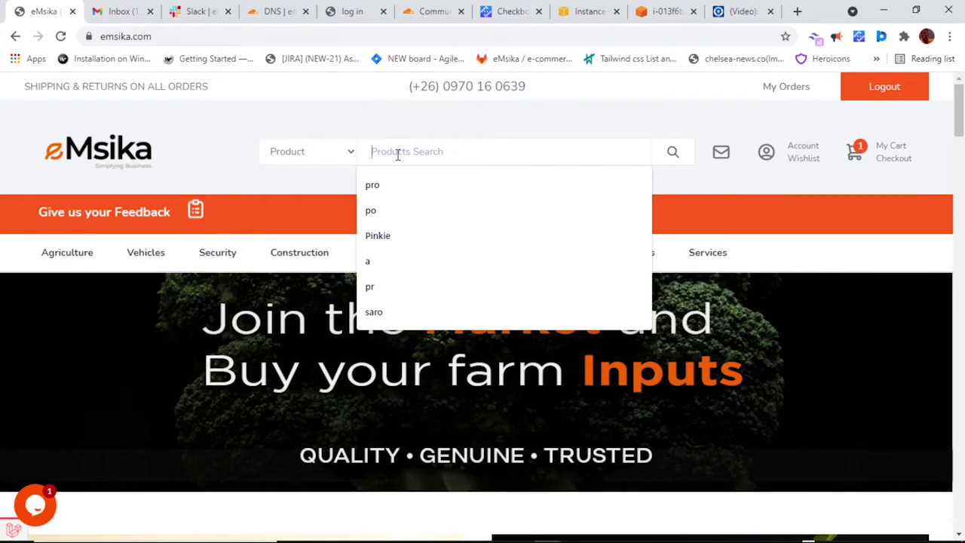
{"action": "type", "text": "Genset"}
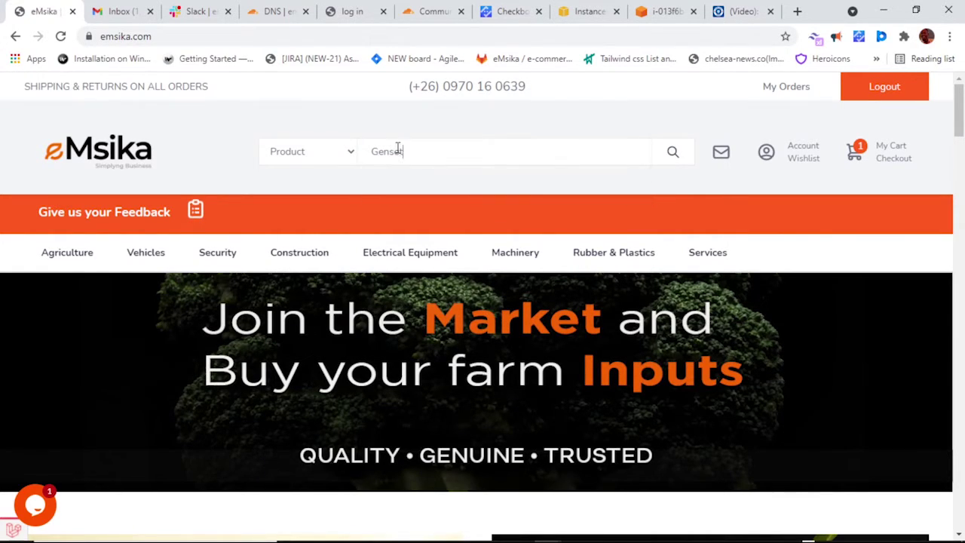
{"action": "left_click", "coordinate": [671, 154]}
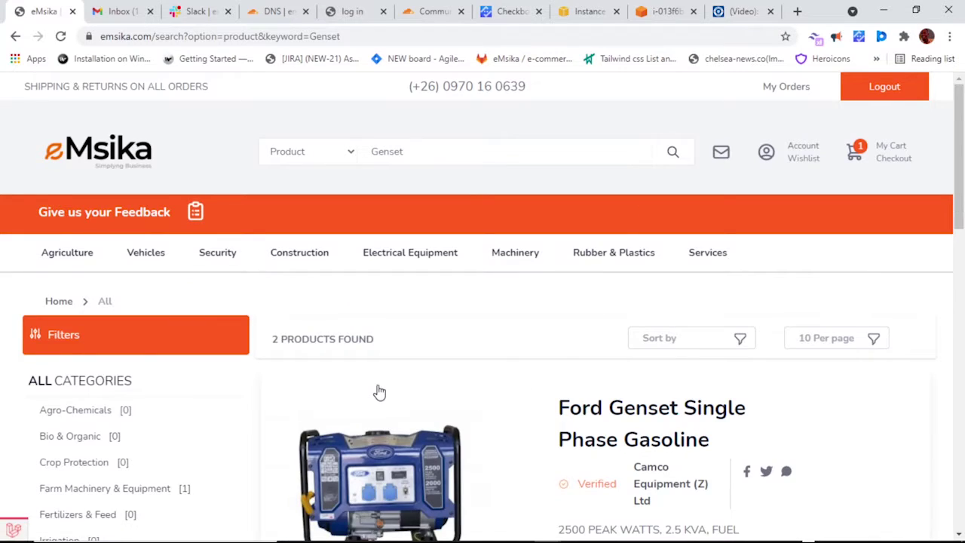
{"action": "scroll", "coordinate": [375, 389], "scroll_direction": "down", "scroll_amount": 3}
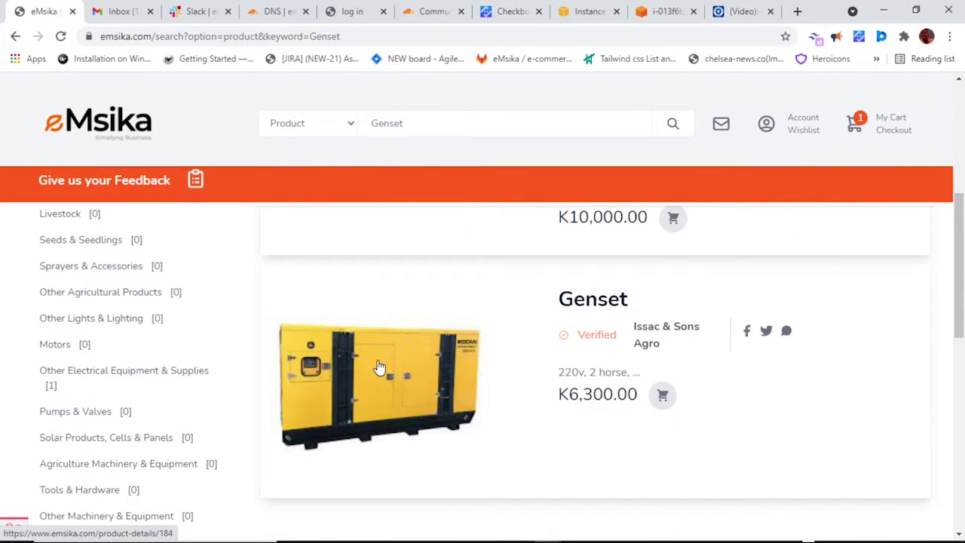
Open the K6,300.00 Genset product page and scroll through its details
{"action": "left_click", "coordinate": [379, 367]}
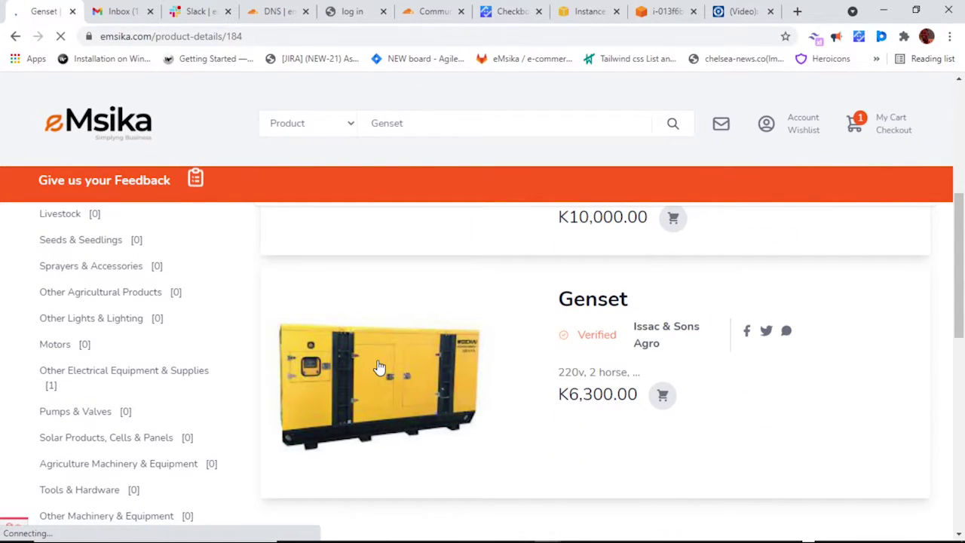
{"action": "scroll", "coordinate": [375, 351], "scroll_direction": "down", "scroll_amount": 4}
{"action": "scroll", "coordinate": [375, 351], "scroll_direction": "up", "scroll_amount": 4}
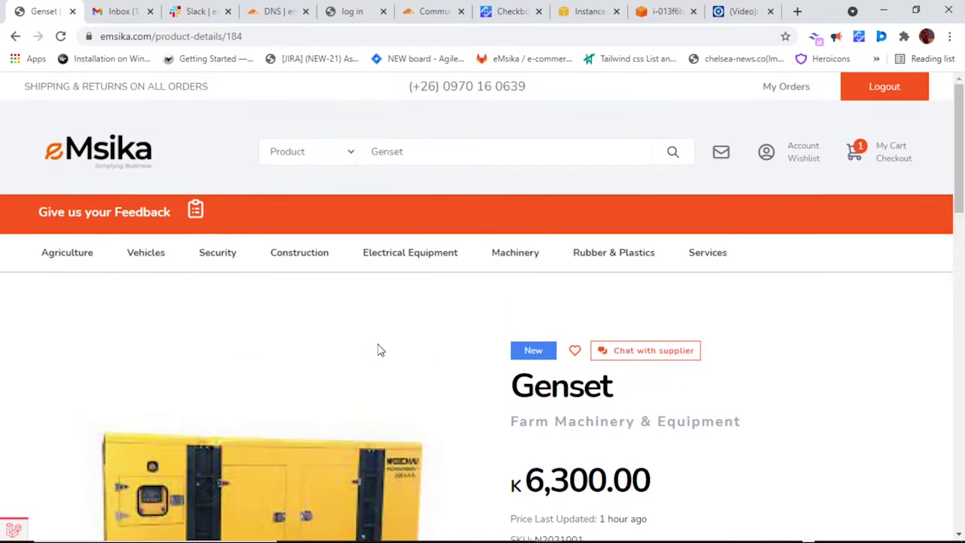
{"action": "scroll", "coordinate": [379, 350], "scroll_direction": "down", "scroll_amount": 3}
{"action": "scroll", "coordinate": [379, 350], "scroll_direction": "up", "scroll_amount": 3}
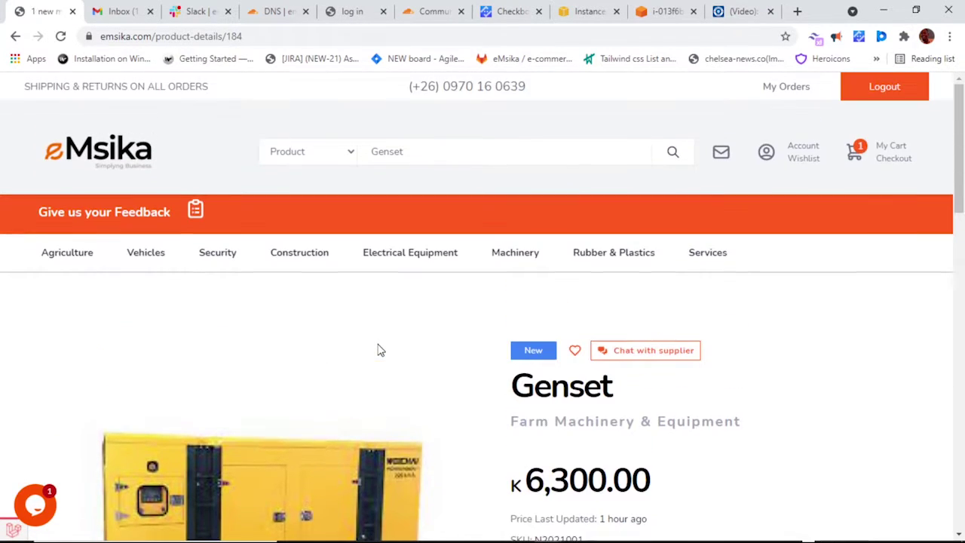
{"action": "scroll", "coordinate": [380, 350], "scroll_direction": "down", "scroll_amount": 1}
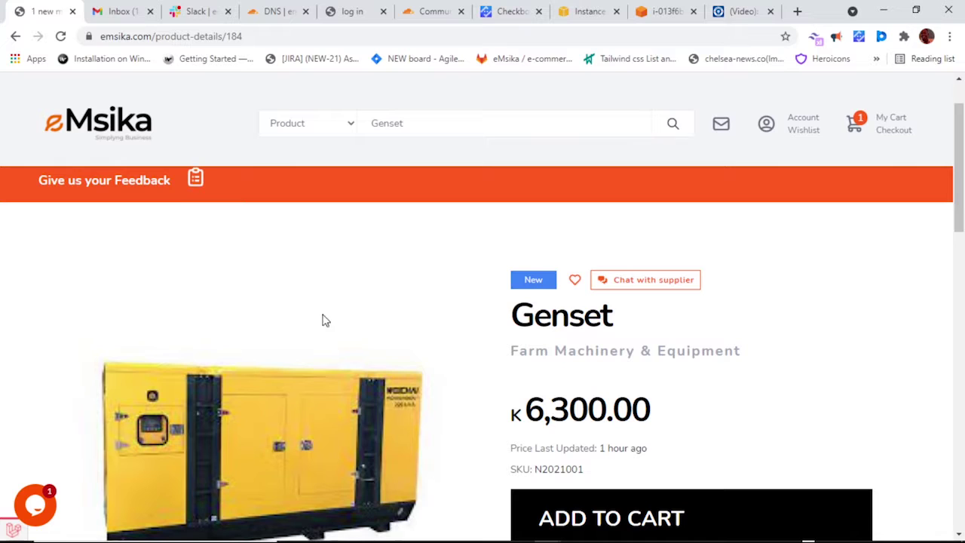
{"action": "scroll", "coordinate": [306, 302], "scroll_direction": "down", "scroll_amount": 2}
{"action": "scroll", "coordinate": [306, 303], "scroll_direction": "down", "scroll_amount": 6}
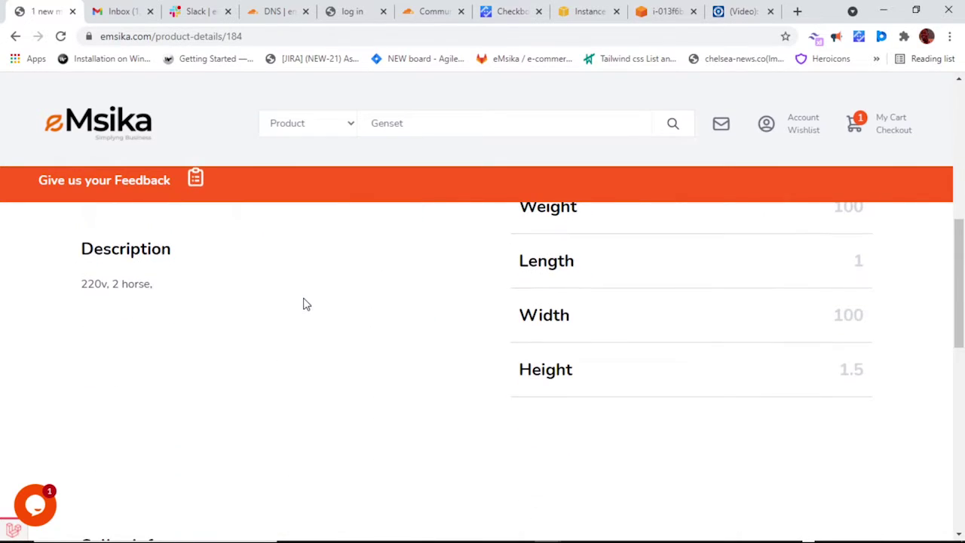
{"action": "scroll", "coordinate": [306, 304], "scroll_direction": "up", "scroll_amount": 8}
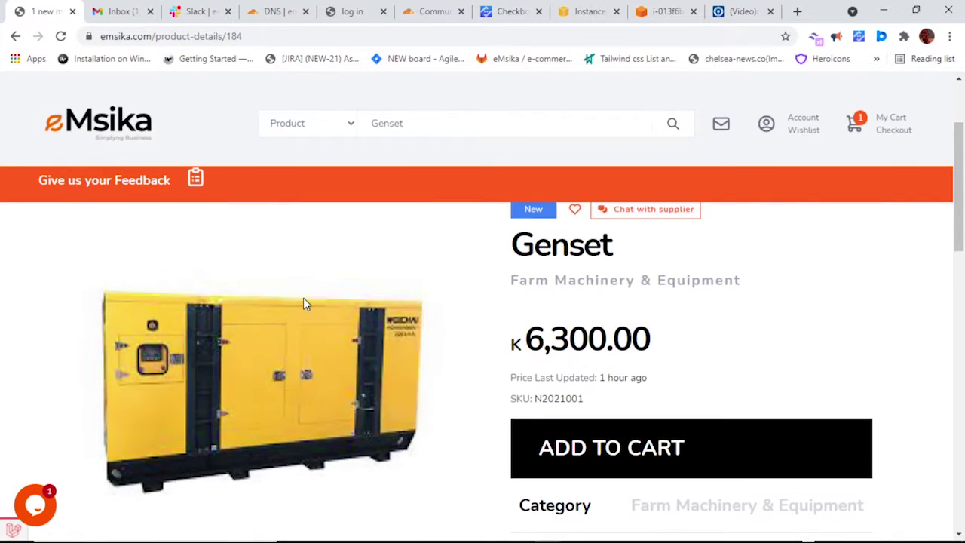
{"action": "scroll", "coordinate": [288, 324], "scroll_direction": "up", "scroll_amount": 1}
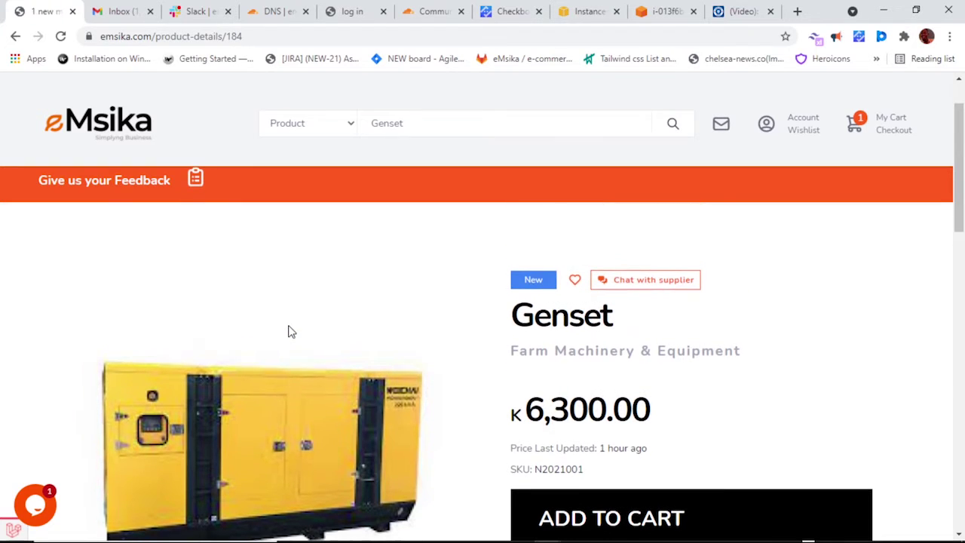
{"action": "scroll", "coordinate": [287, 339], "scroll_direction": "down", "scroll_amount": 1}
{"action": "scroll", "coordinate": [281, 358], "scroll_direction": "up", "scroll_amount": 2}
{"action": "scroll", "coordinate": [280, 355], "scroll_direction": "down", "scroll_amount": 1}
Send the supplier the chat message 'Hello, Hi, how can I get quotation for this product?'
{"action": "left_click", "coordinate": [631, 282]}
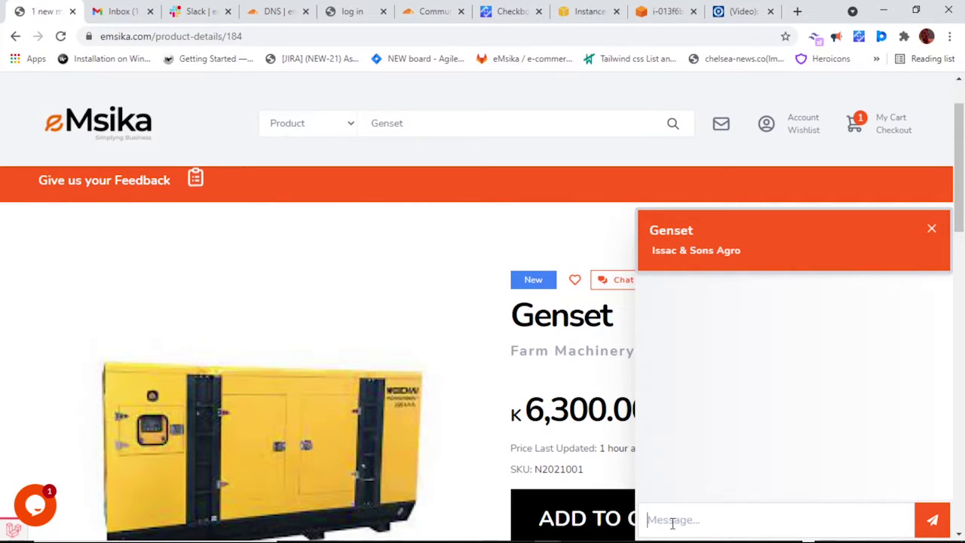
{"action": "type", "text": "Hello, Hi, how ca"}
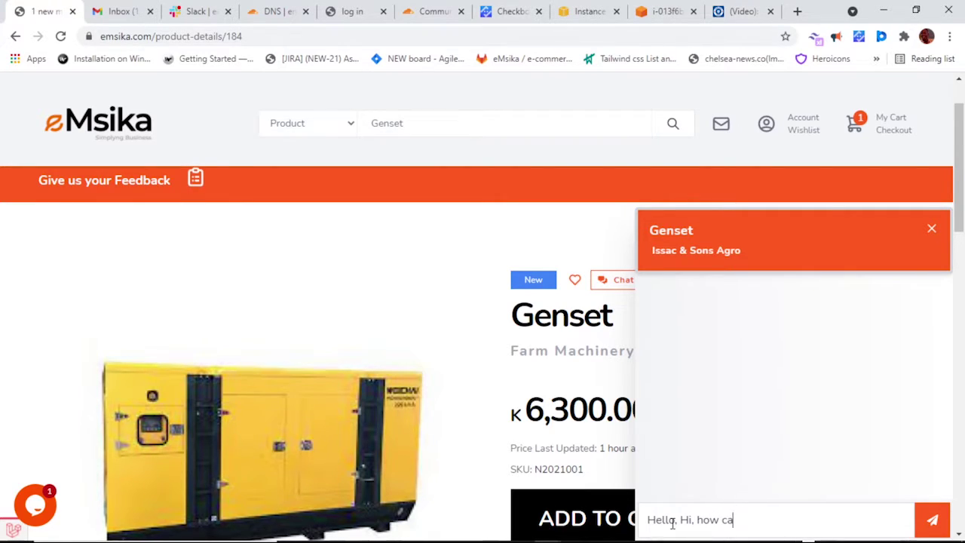
{"action": "type", "text": "n I get quotation"}
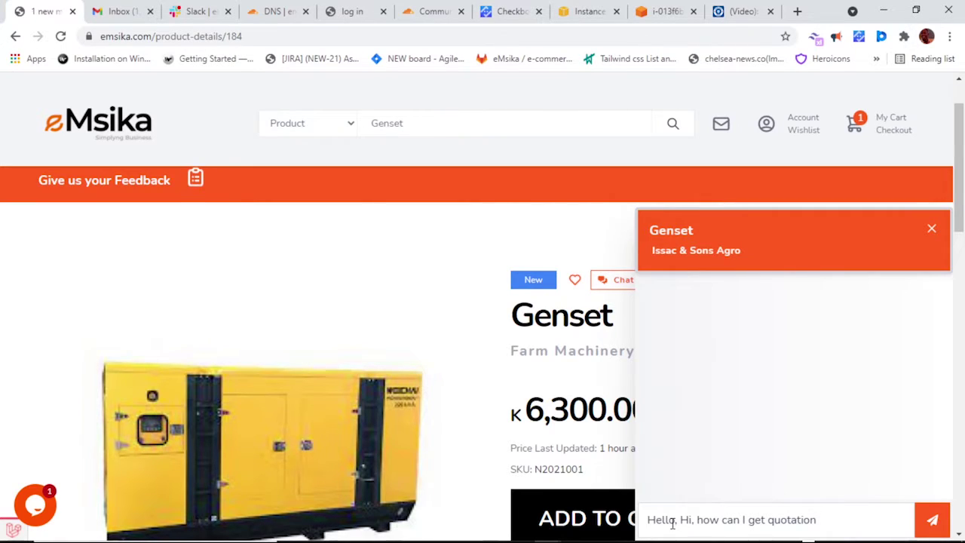
{"action": "type", "text": " for this products"}
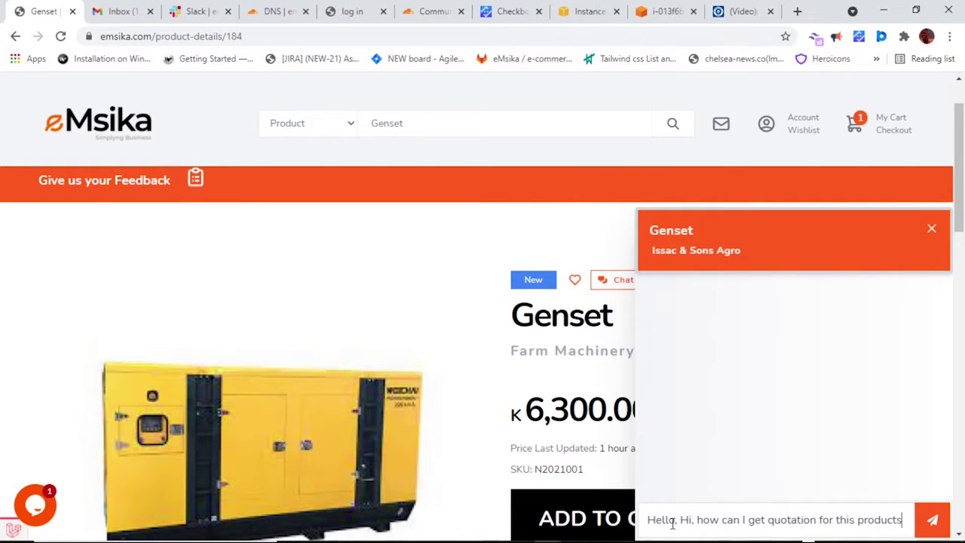
{"action": "key", "text": "BackSpace"}
{"action": "type", "text": "?"}
{"action": "left_click", "coordinate": [935, 525]}
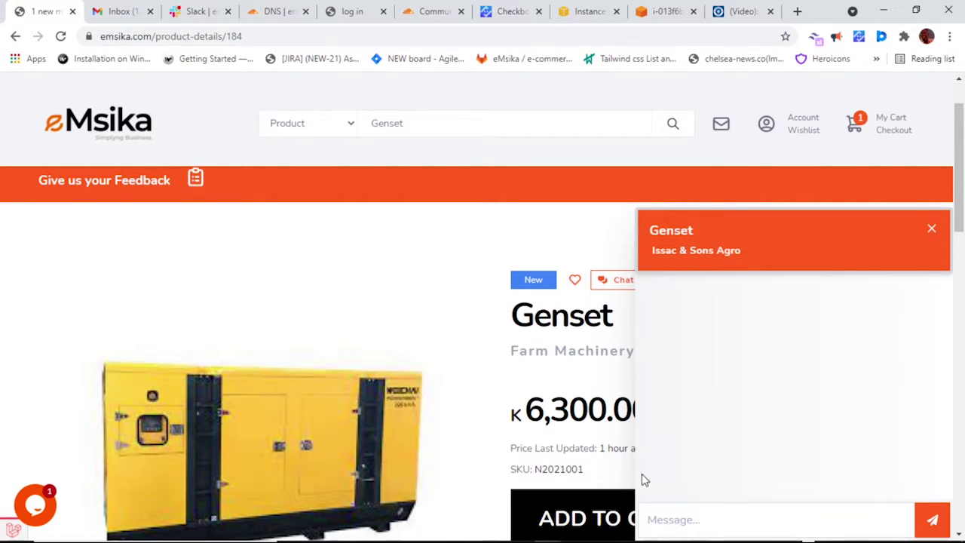
Submit a test message 'sss' from the chat box
{"action": "left_click", "coordinate": [658, 519]}
{"action": "type", "text": "sss"}
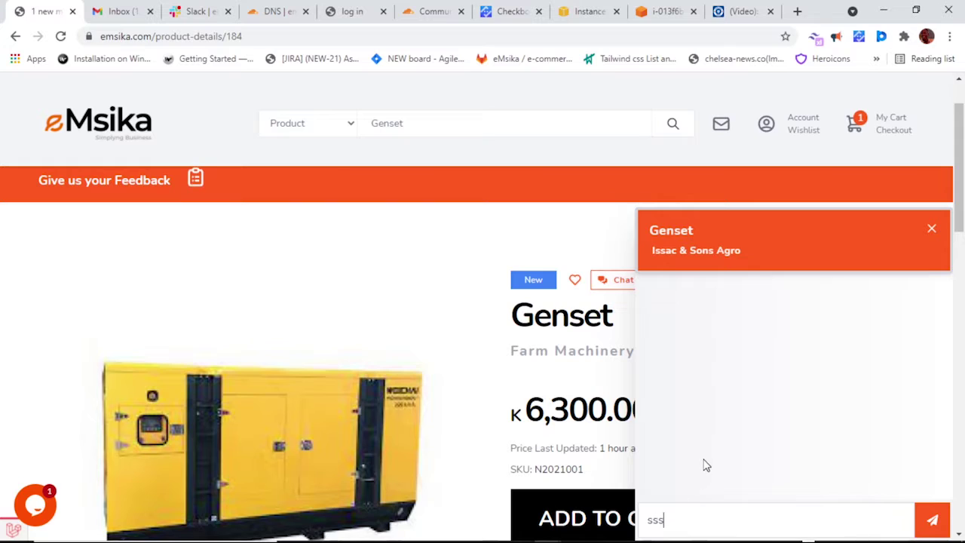
{"action": "key", "text": "Return"}
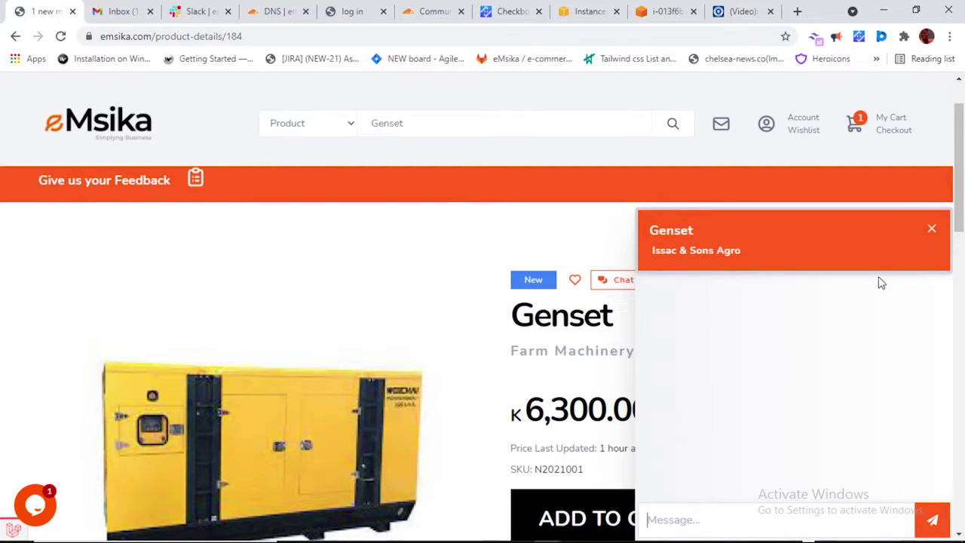
{"action": "scroll", "coordinate": [855, 345], "scroll_direction": "down", "scroll_amount": 1}
{"action": "scroll", "coordinate": [784, 353], "scroll_direction": "up", "scroll_amount": 2}
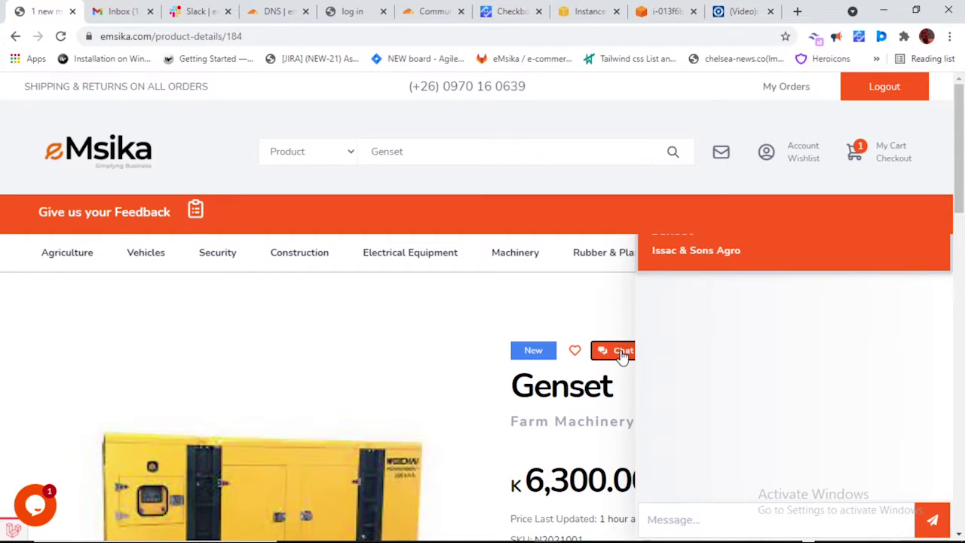
Reload the supplier chat so the sent quotation question is displayed
{"action": "left_click", "coordinate": [621, 354]}
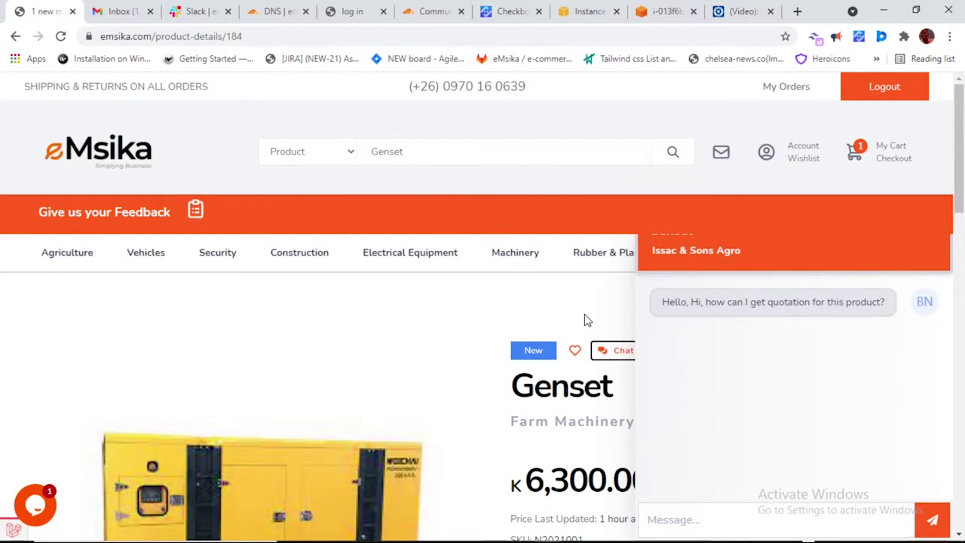
{"action": "scroll", "coordinate": [585, 319], "scroll_direction": "down", "scroll_amount": 2}
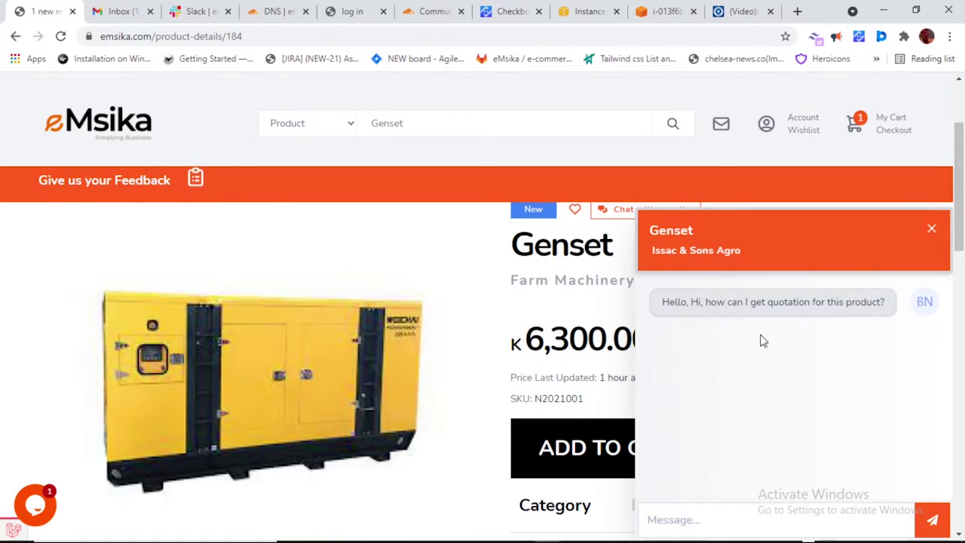
{"action": "scroll", "coordinate": [577, 317], "scroll_direction": "up", "scroll_amount": 2}
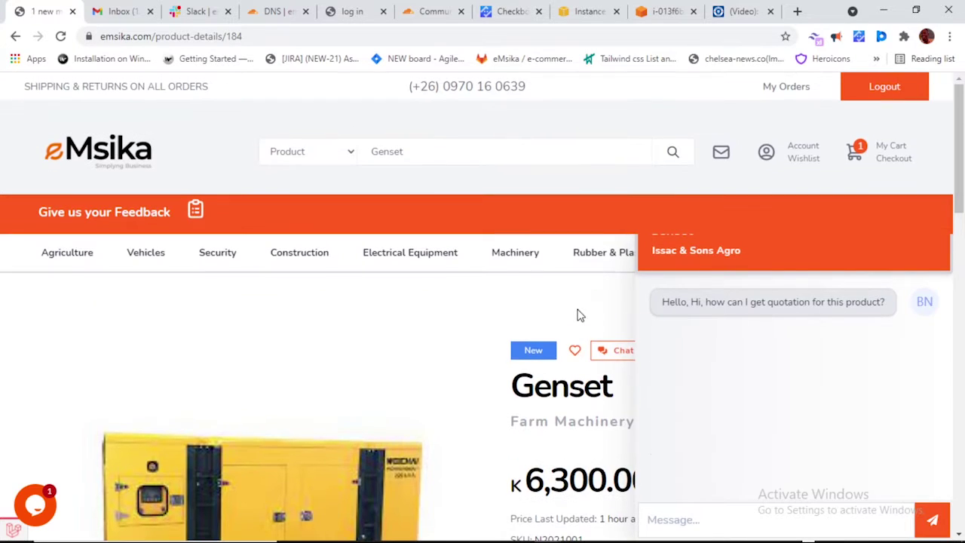
Log out of the buyer account and try signing in with a saved login
{"action": "left_click", "coordinate": [876, 97]}
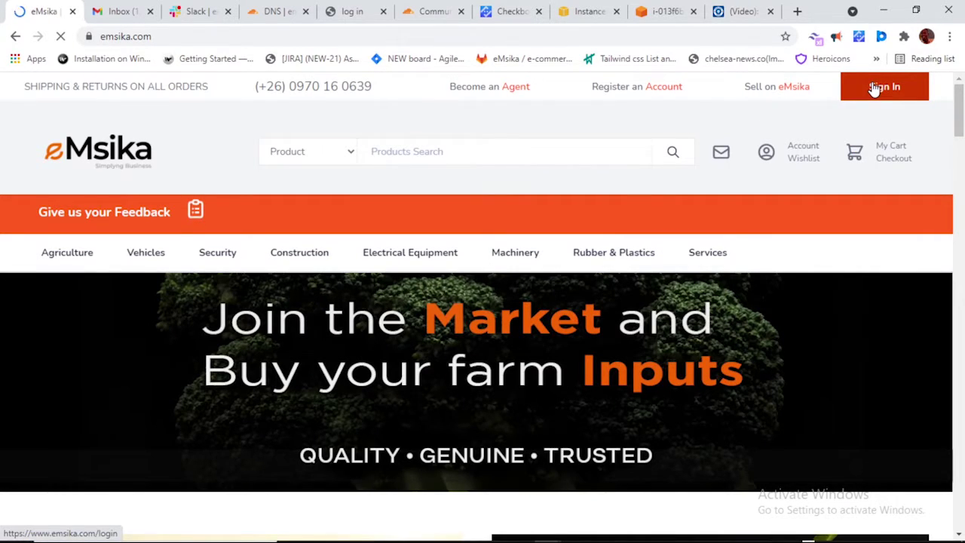
{"action": "left_click", "coordinate": [874, 89]}
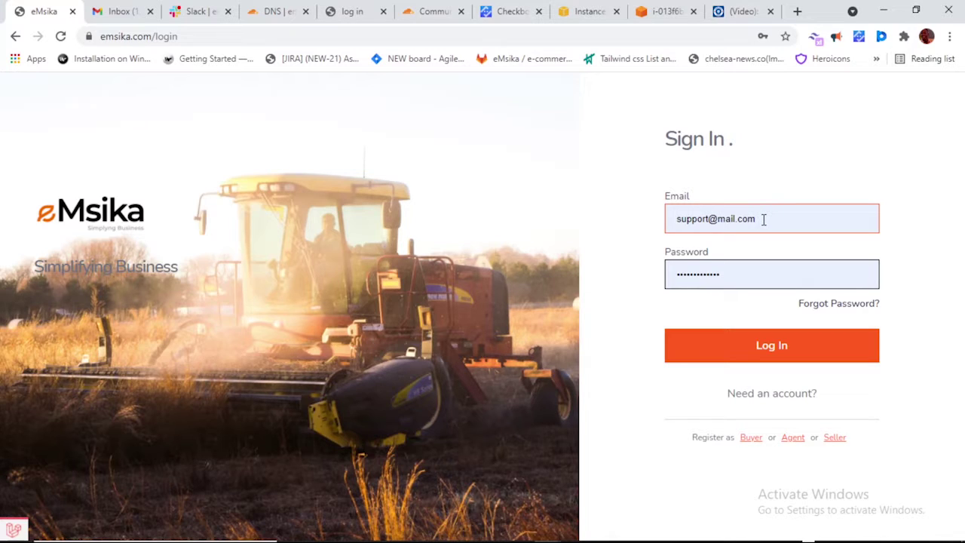
{"action": "left_click", "coordinate": [682, 219]}
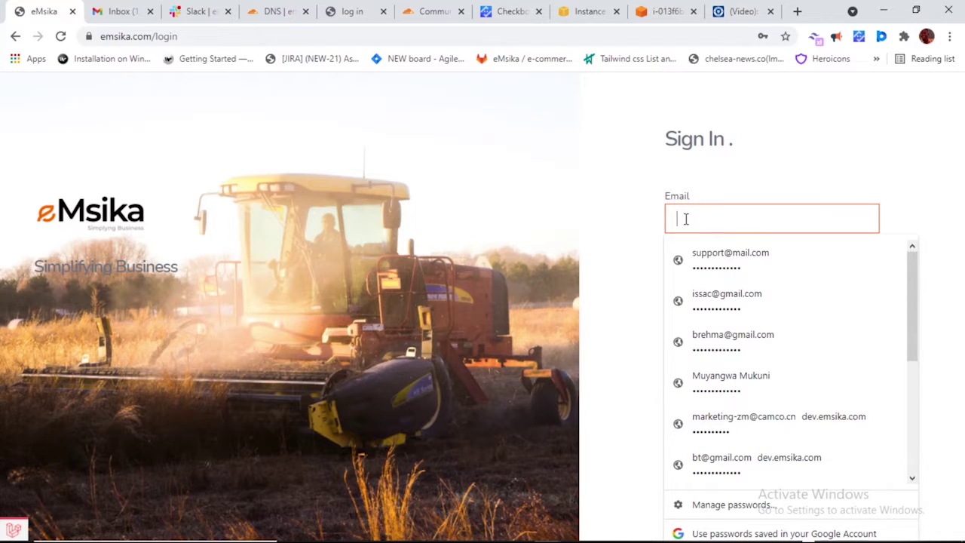
{"action": "left_click", "coordinate": [725, 340]}
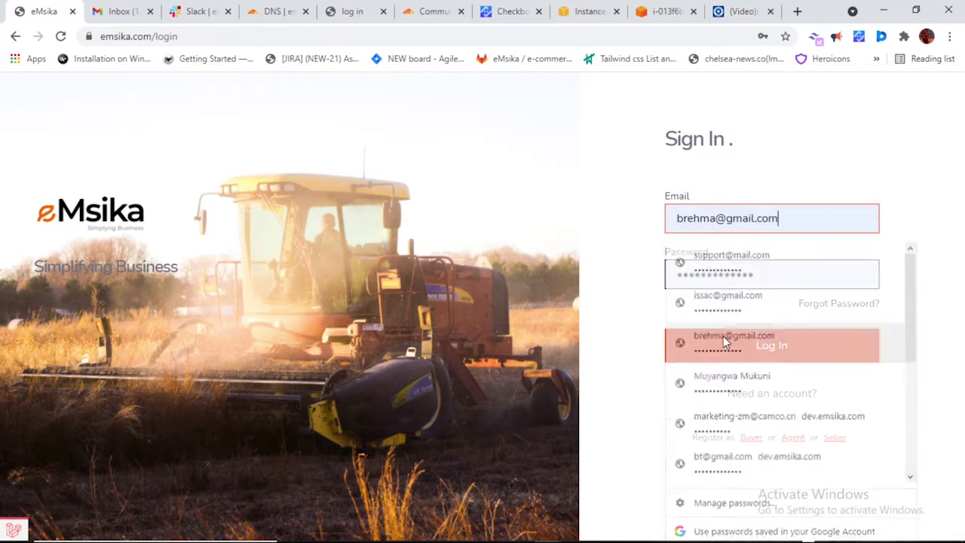
{"action": "left_click", "coordinate": [724, 348]}
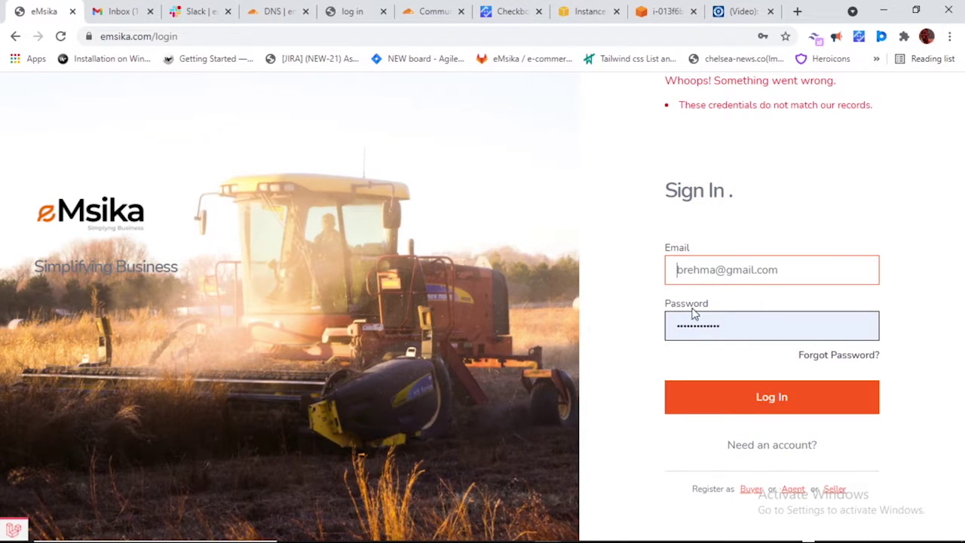
Clear the credentials, fill in the other saved seller account, and sign in
{"action": "left_click", "coordinate": [709, 327]}
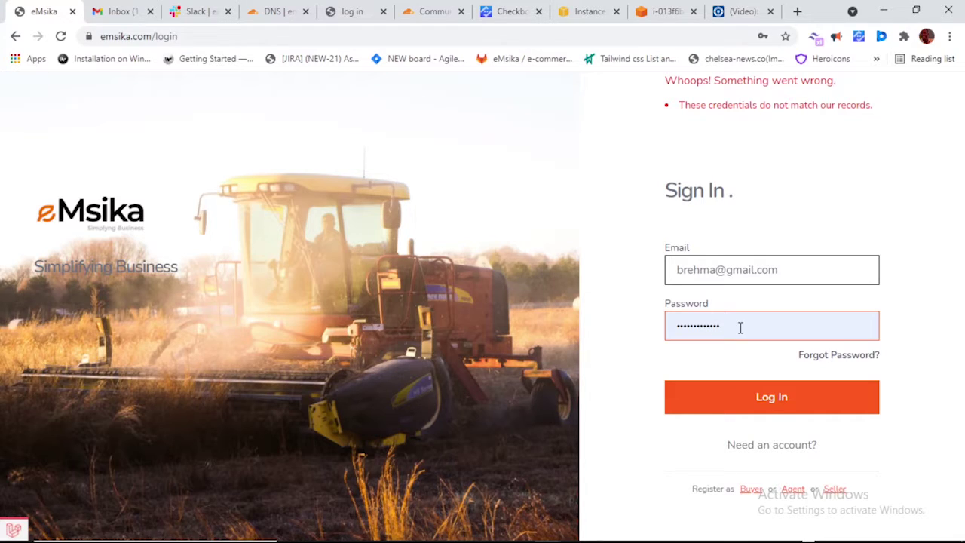
{"action": "type", "text": "a"}
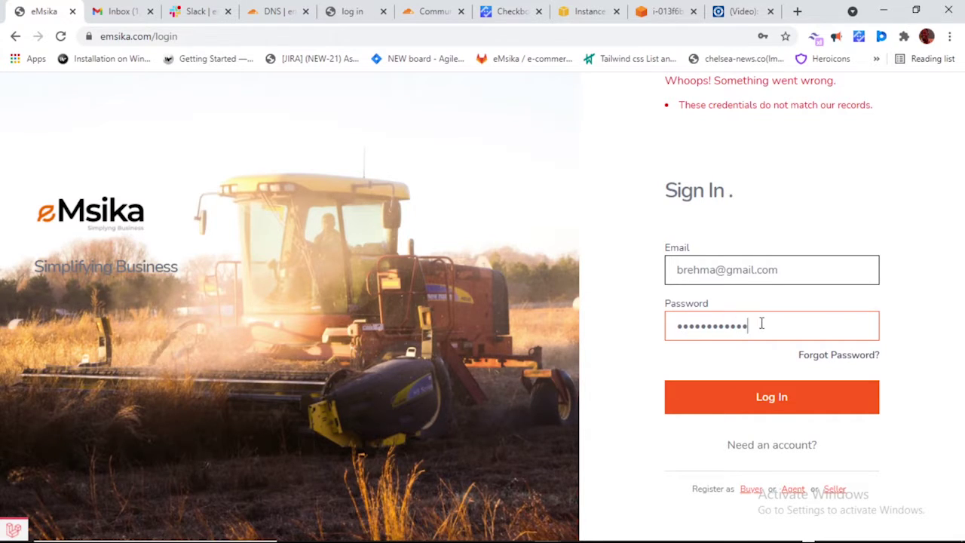
{"action": "double_click", "coordinate": [762, 323]}
{"action": "type", "text": "a"}
{"action": "key", "text": "BackSpace"}
{"action": "key", "text": "BackSpace"}
{"action": "key", "text": "BackSpace"}
{"action": "key", "text": "BackSpace"}
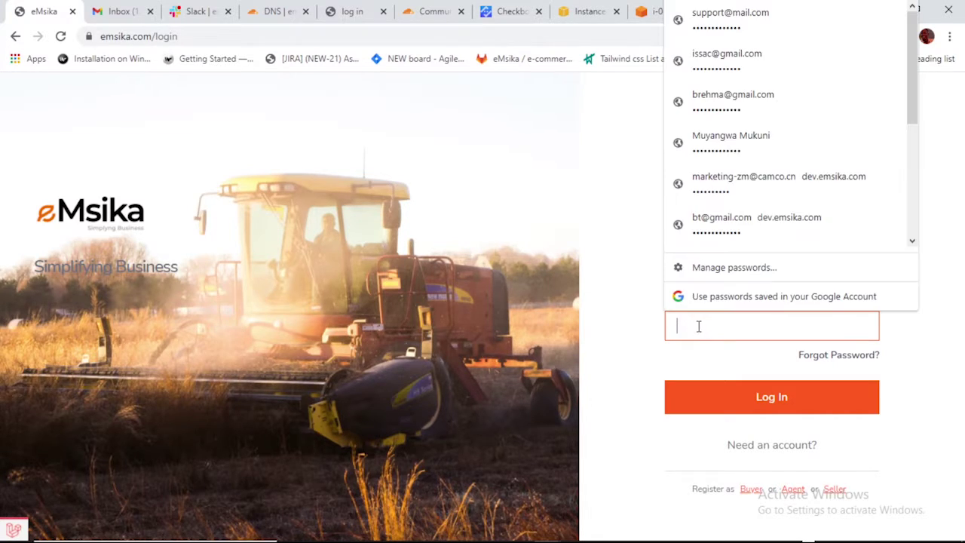
{"action": "left_click", "coordinate": [695, 281]}
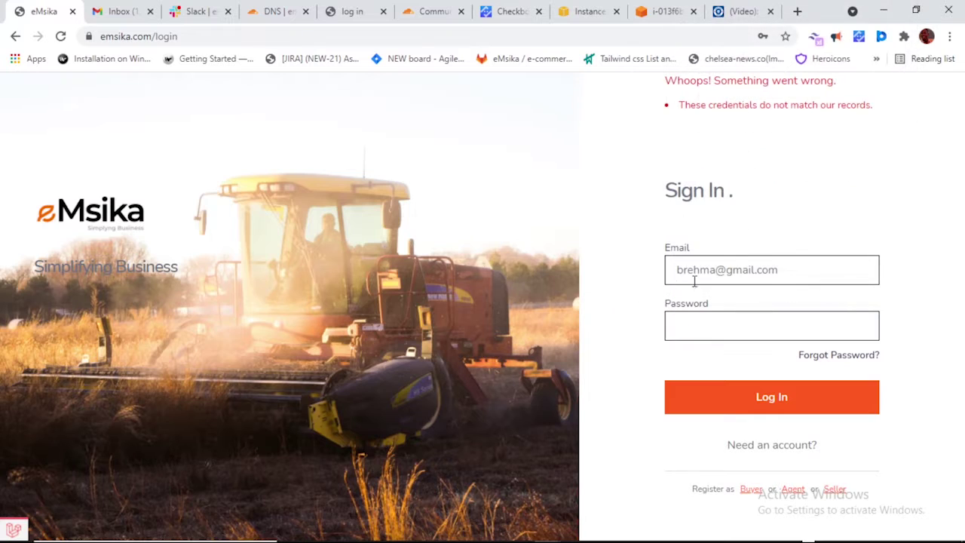
{"action": "left_click", "coordinate": [789, 271]}
{"action": "key", "text": "BackSpace"}
{"action": "key", "text": "BackSpace"}
{"action": "key", "text": "BackSpace"}
{"action": "key", "text": "BackSpace"}
{"action": "key", "text": "BackSpace"}
{"action": "key", "text": "BackSpace"}
{"action": "key", "text": "BackSpace"}
{"action": "key", "text": "BackSpace"}
{"action": "key", "text": "BackSpace"}
{"action": "key", "text": "BackSpace"}
{"action": "key", "text": "BackSpace"}
{"action": "key", "text": "BackSpace"}
{"action": "key", "text": "BackSpace"}
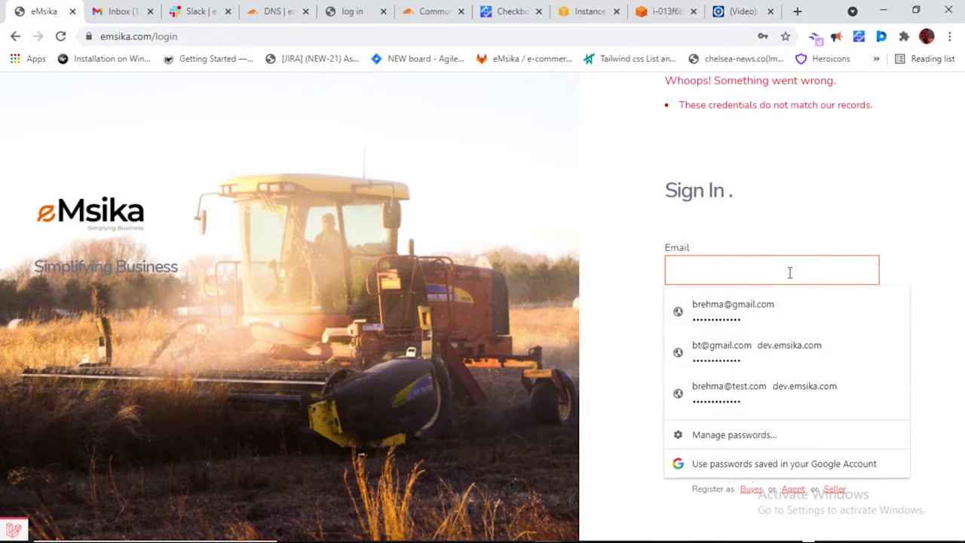
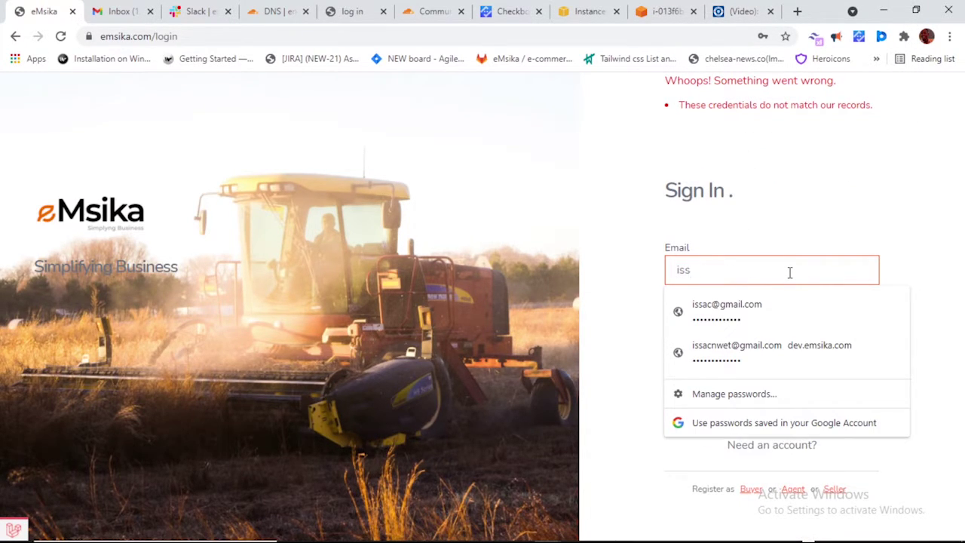
{"action": "left_click", "coordinate": [746, 313]}
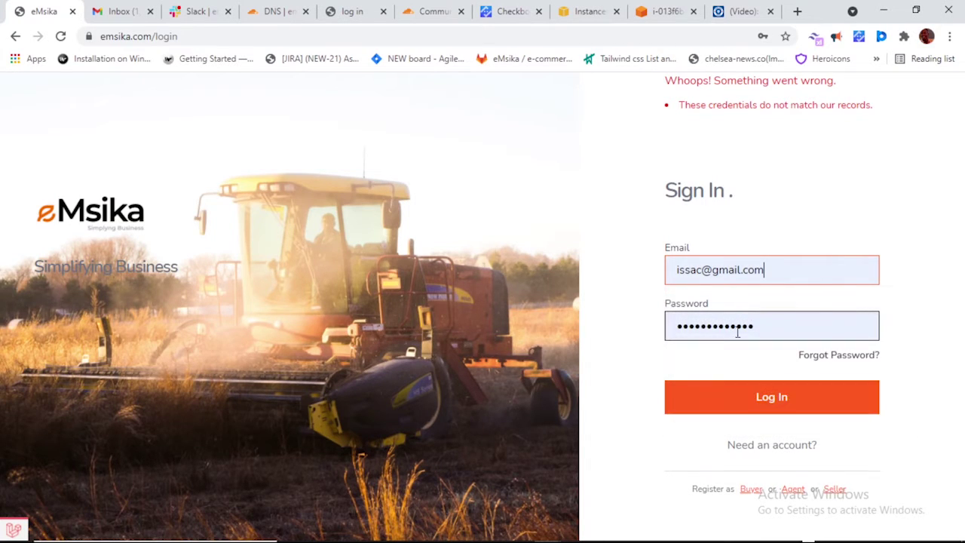
{"action": "left_click", "coordinate": [758, 400]}
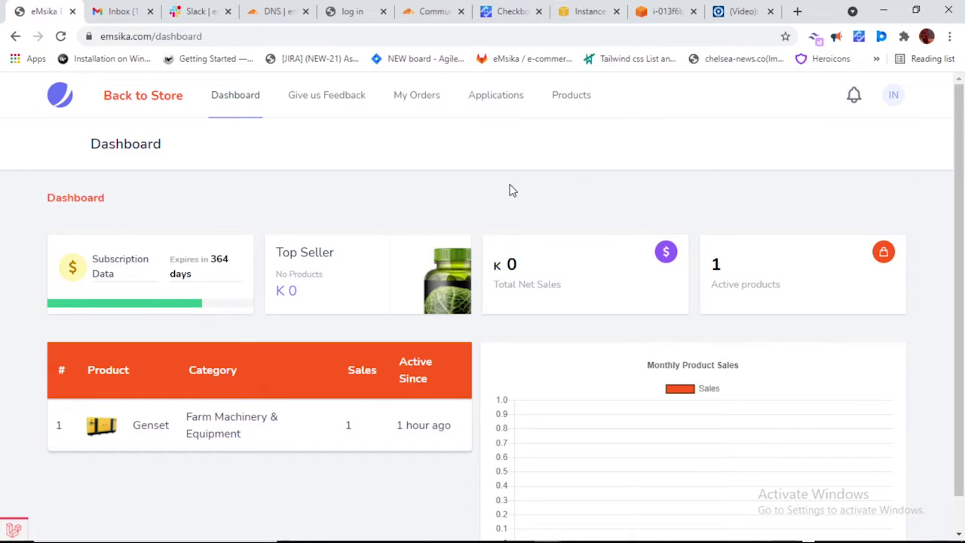
Go back to the store and open the Messages inbox
{"action": "left_click", "coordinate": [155, 107]}
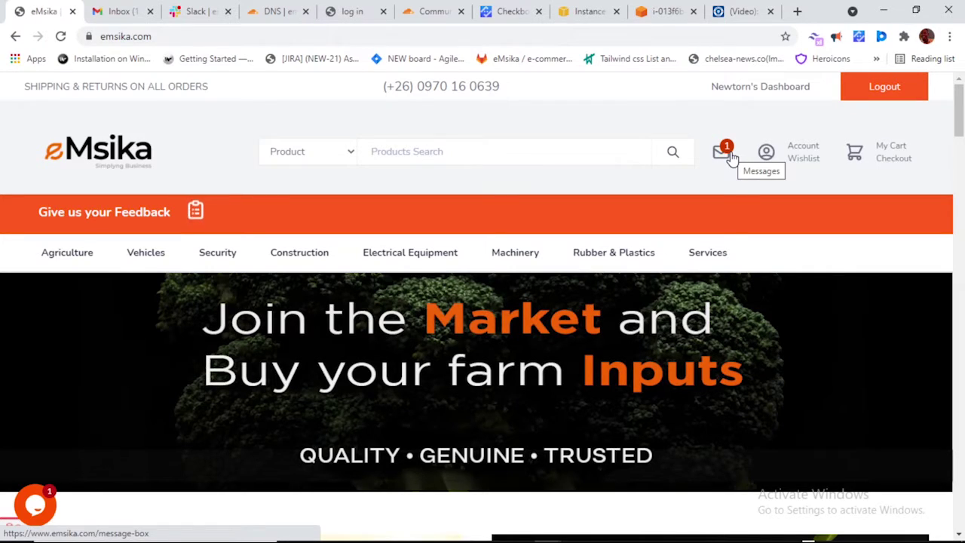
{"action": "left_click", "coordinate": [724, 154]}
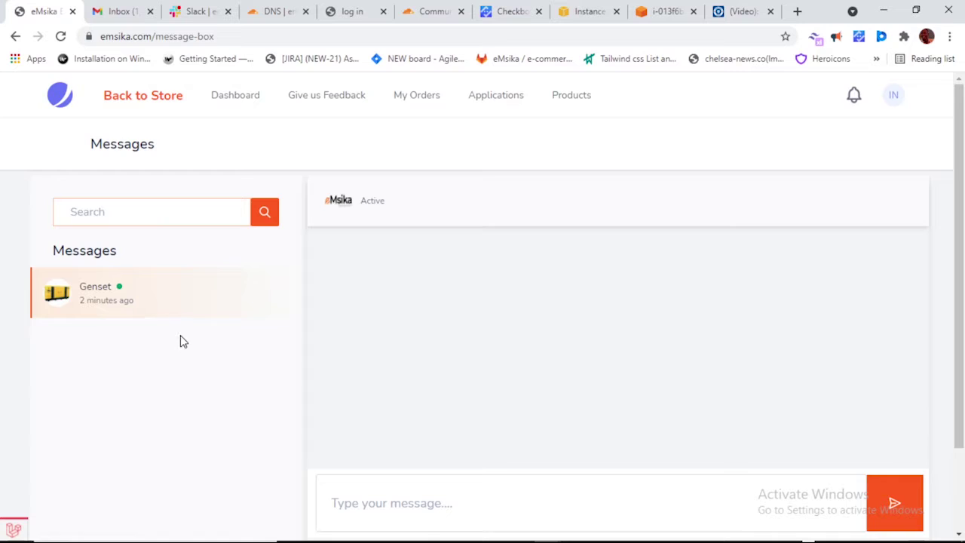
Open the Genset conversation containing the buyer's quotation question
{"action": "scroll", "coordinate": [362, 340], "scroll_direction": "down", "scroll_amount": 2}
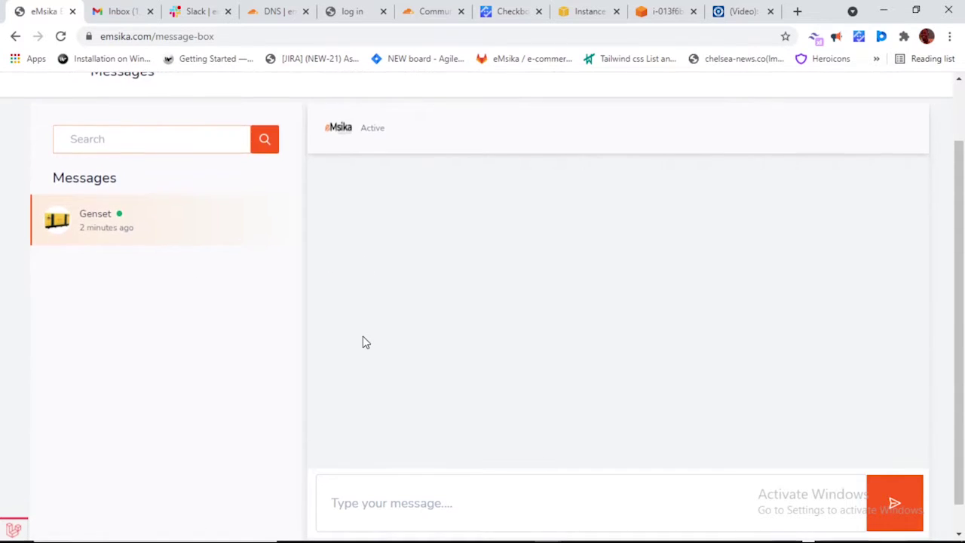
{"action": "scroll", "coordinate": [364, 341], "scroll_direction": "up", "scroll_amount": 2}
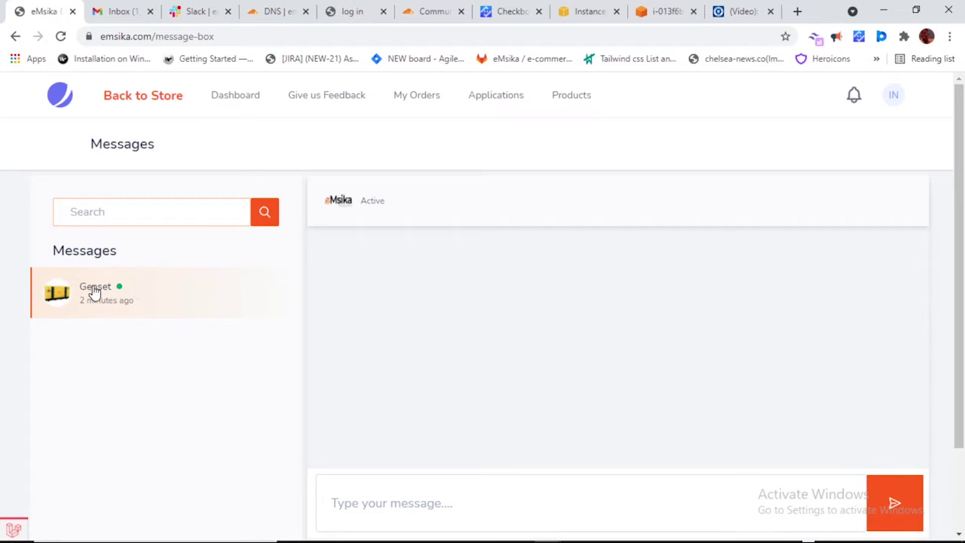
{"action": "left_click", "coordinate": [93, 293]}
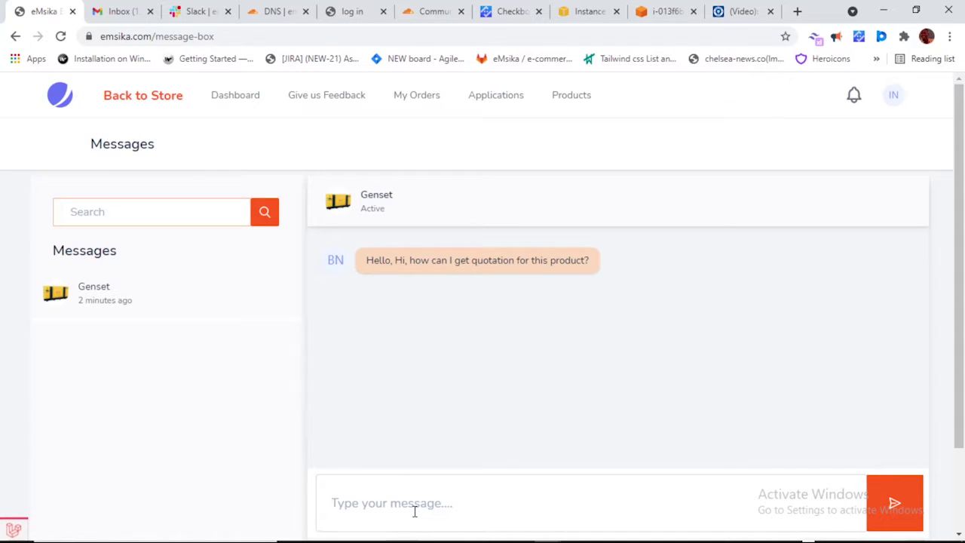
Reply to the buyer with 'Hi, thank you for contact us.'
{"action": "type", "text": "Hi, "}
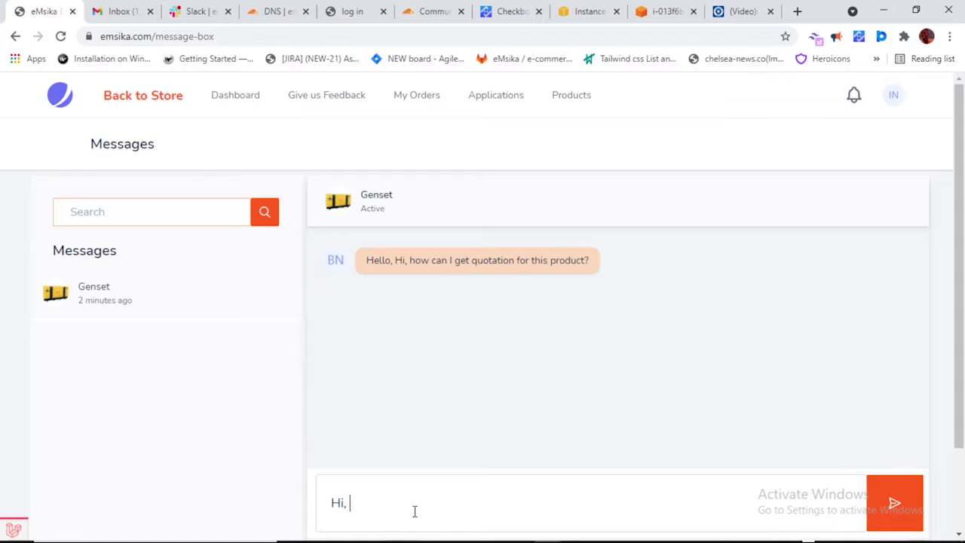
{"action": "type", "text": "thank you"}
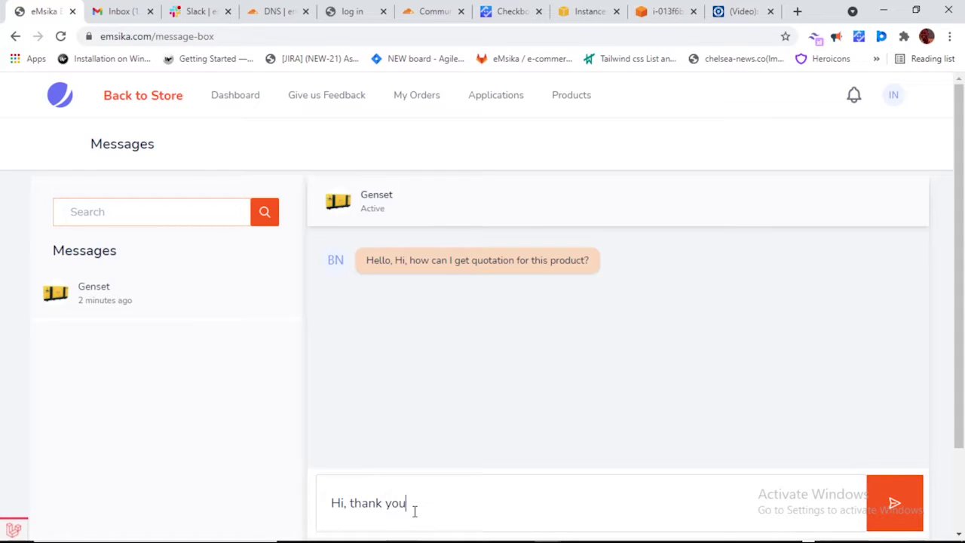
{"action": "type", "text": " for contact us."}
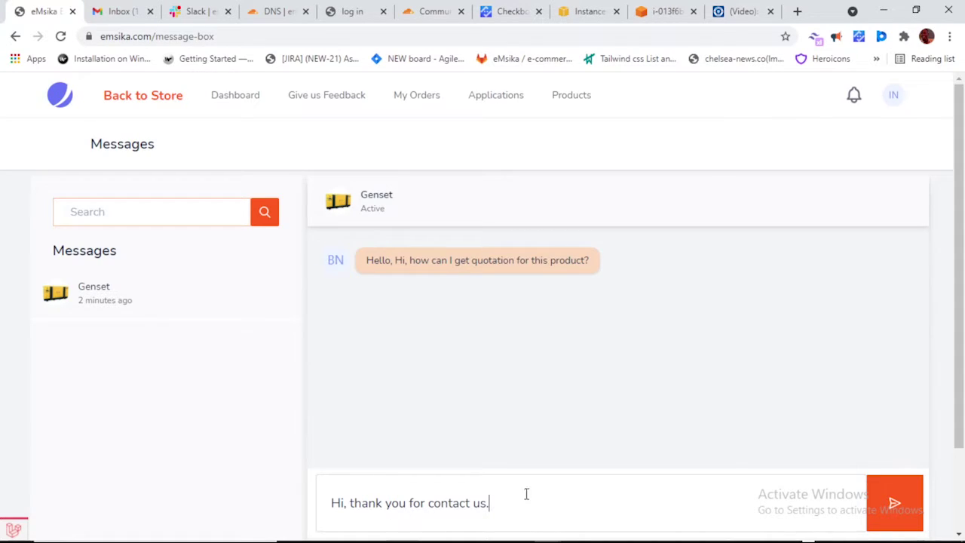
{"action": "left_click", "coordinate": [893, 505]}
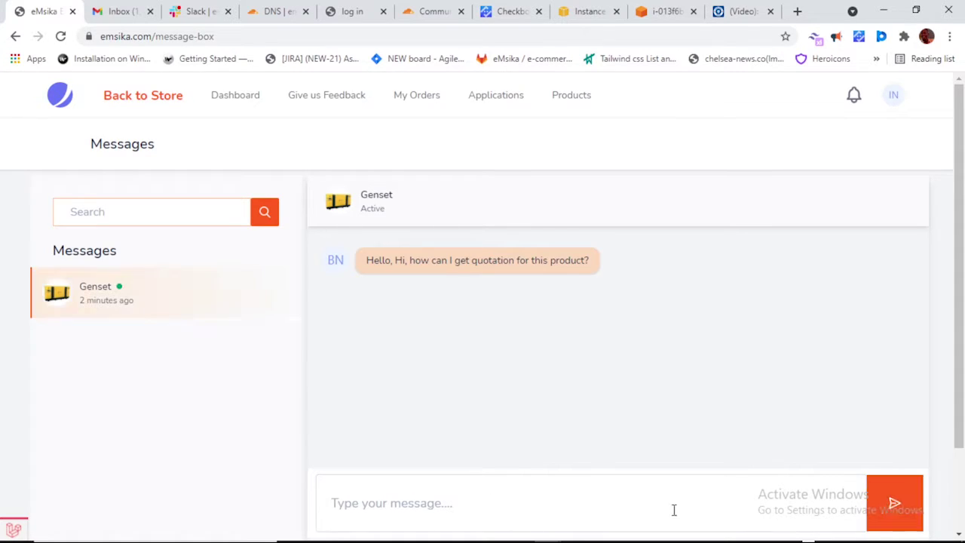
{"action": "type", "text": "s"}
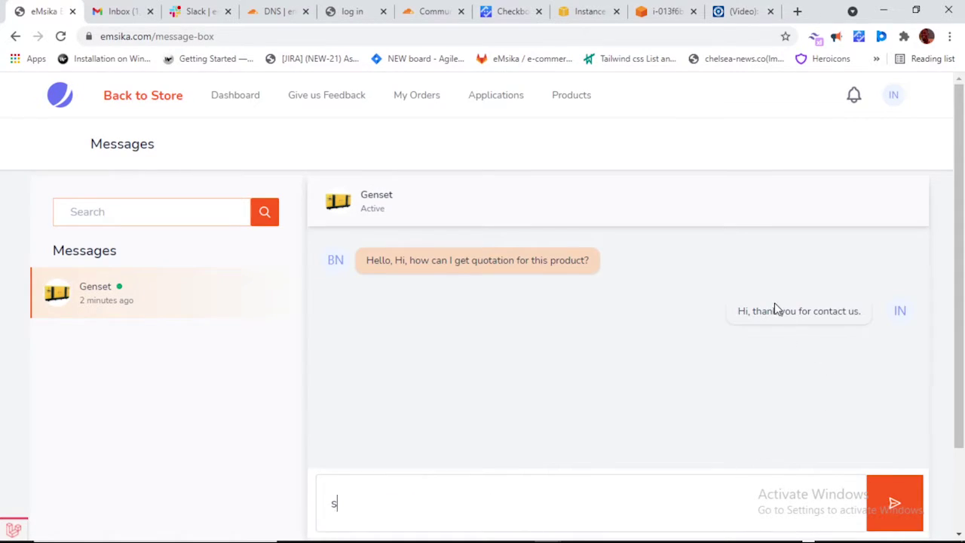
{"action": "key", "text": "BackSpace"}
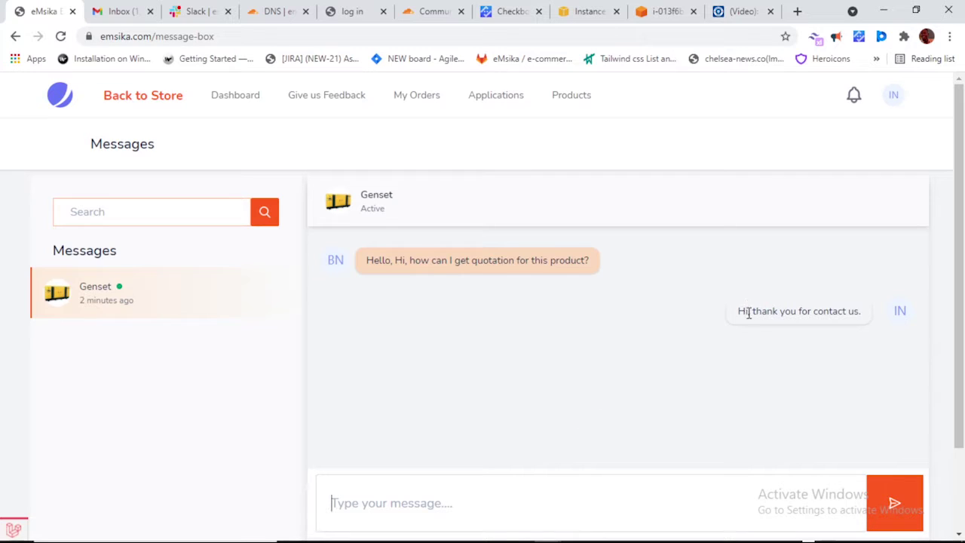
{"action": "left_click_drag", "start_coordinate": [739, 313], "coordinate": [878, 319]}
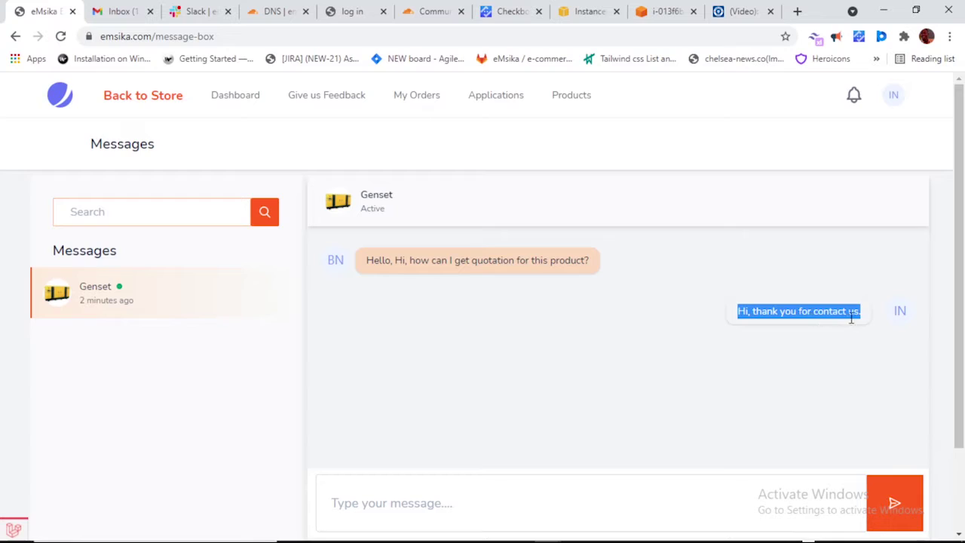
{"action": "left_click", "coordinate": [655, 325]}
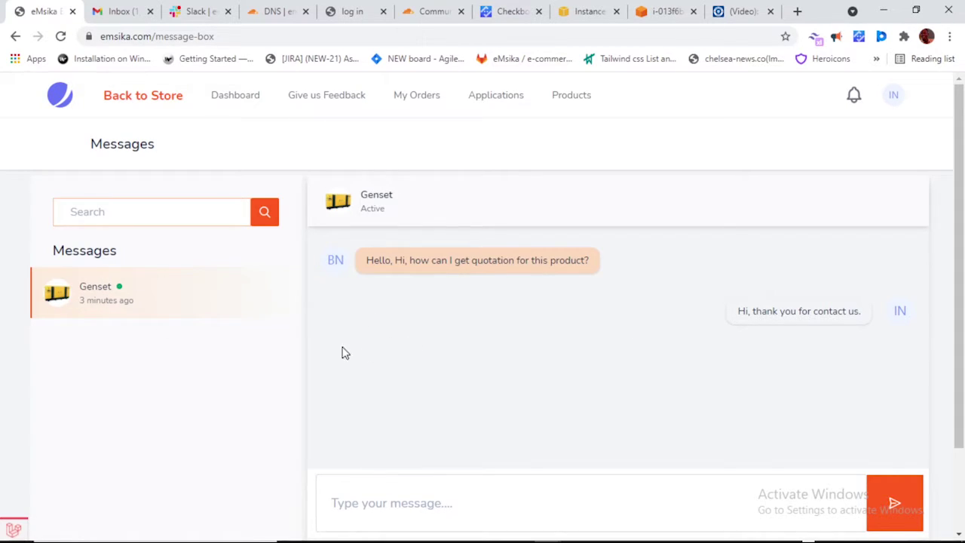
{"action": "left_click", "coordinate": [109, 309]}
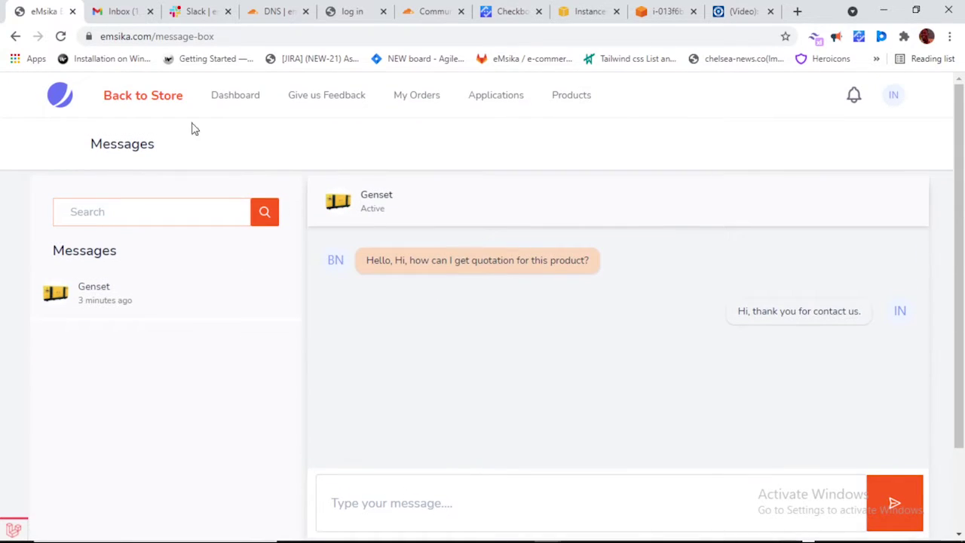
Return to the store, open the seller Dashboard, and open the IN account dropdown
{"action": "left_click", "coordinate": [141, 111]}
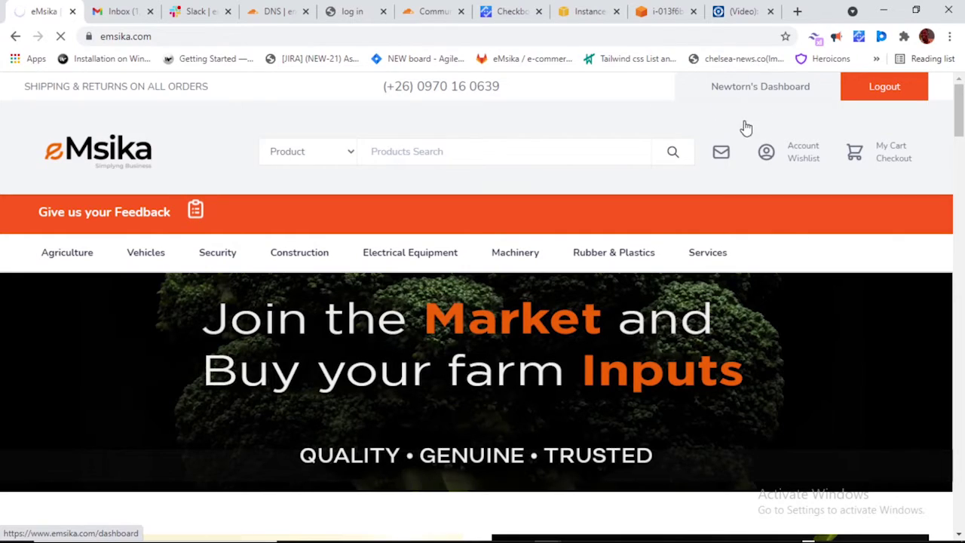
{"action": "left_click", "coordinate": [757, 105]}
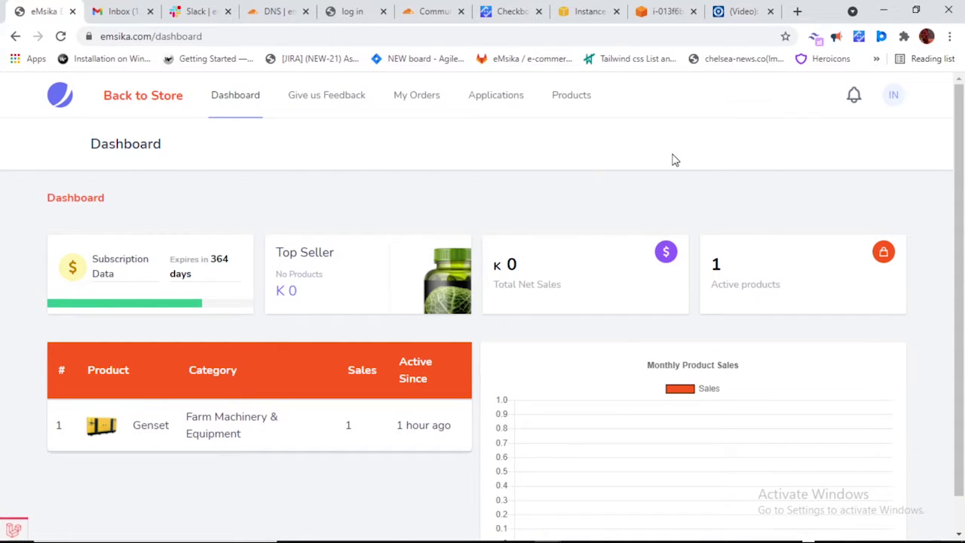
{"action": "scroll", "coordinate": [673, 158], "scroll_direction": "down", "scroll_amount": 1}
{"action": "scroll", "coordinate": [672, 157], "scroll_direction": "up", "scroll_amount": 1}
{"action": "left_click", "coordinate": [893, 96]}
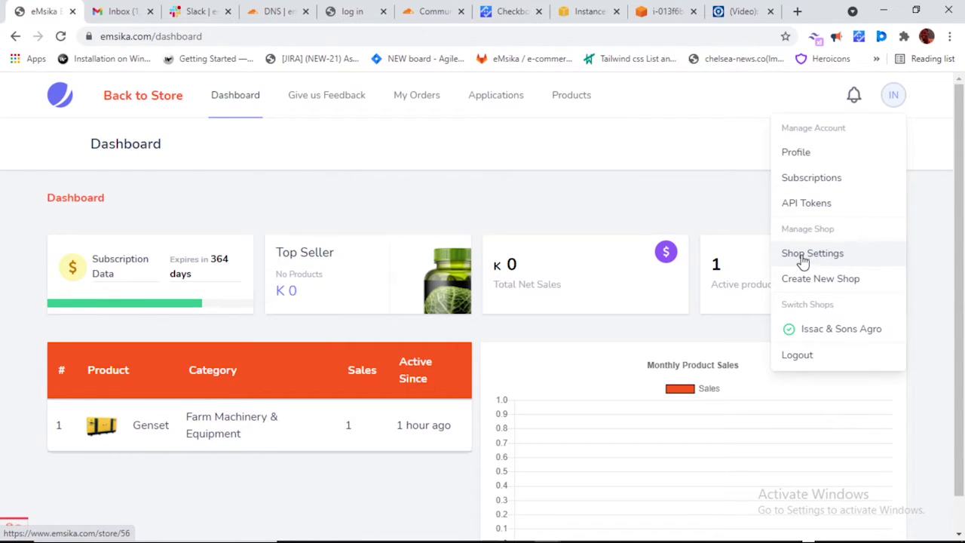
Choose Shop Settings from the IN account dropdown
{"action": "left_click", "coordinate": [804, 258]}
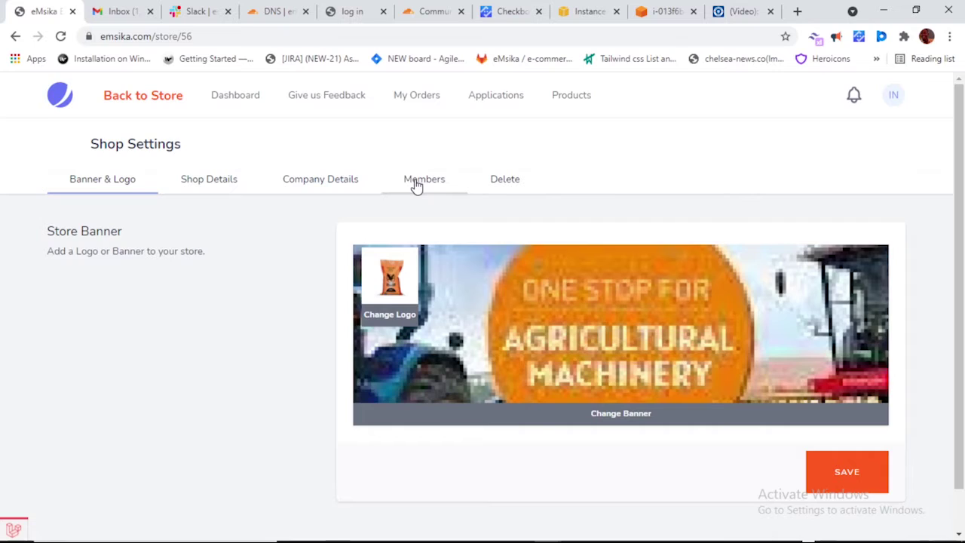
Switch to the Members section of Shop Settings and place the cursor in the Add Team Member email field
{"action": "left_click", "coordinate": [416, 186]}
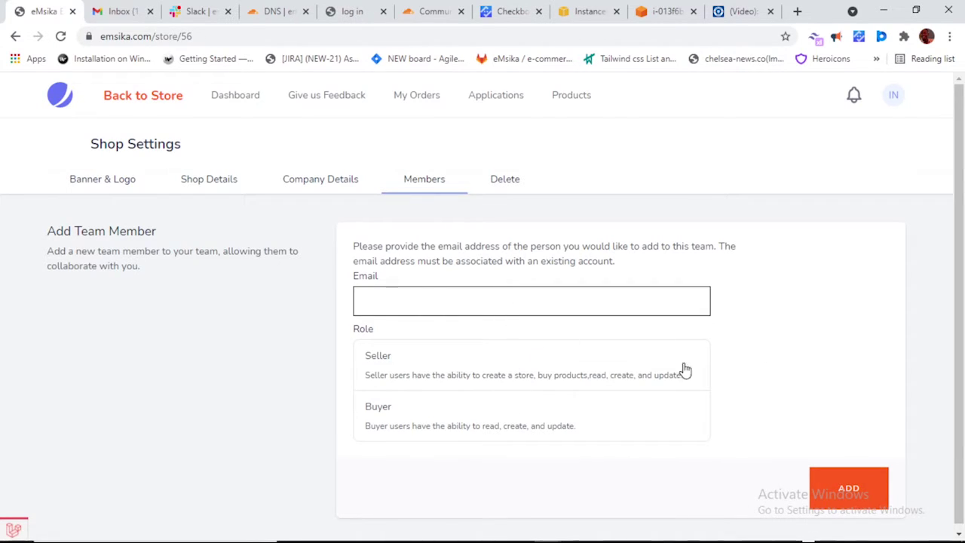
{"action": "left_click", "coordinate": [433, 300]}
{"action": "left_click", "coordinate": [433, 300]}
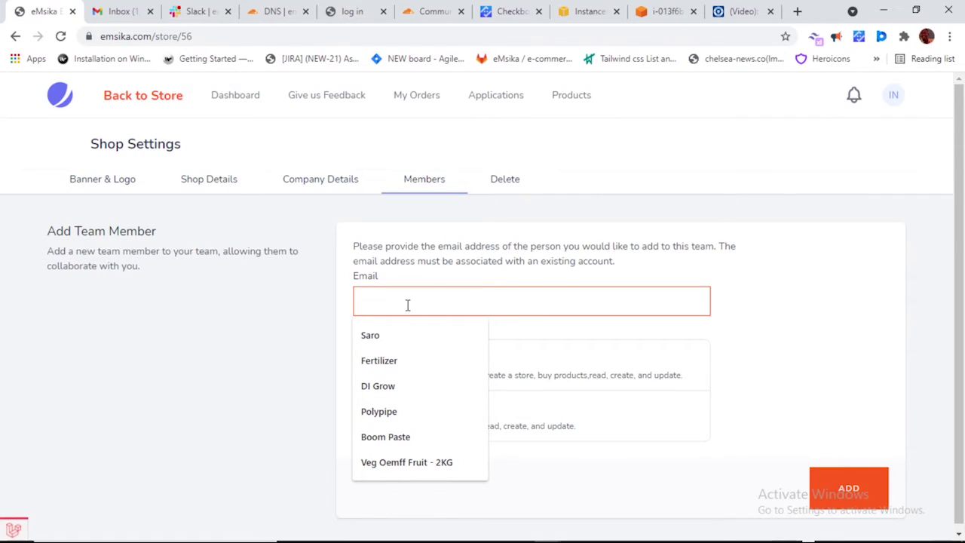
Enter the new member's email address and choose the Buyer role
{"action": "left_click", "coordinate": [260, 321]}
{"action": "left_click", "coordinate": [409, 299]}
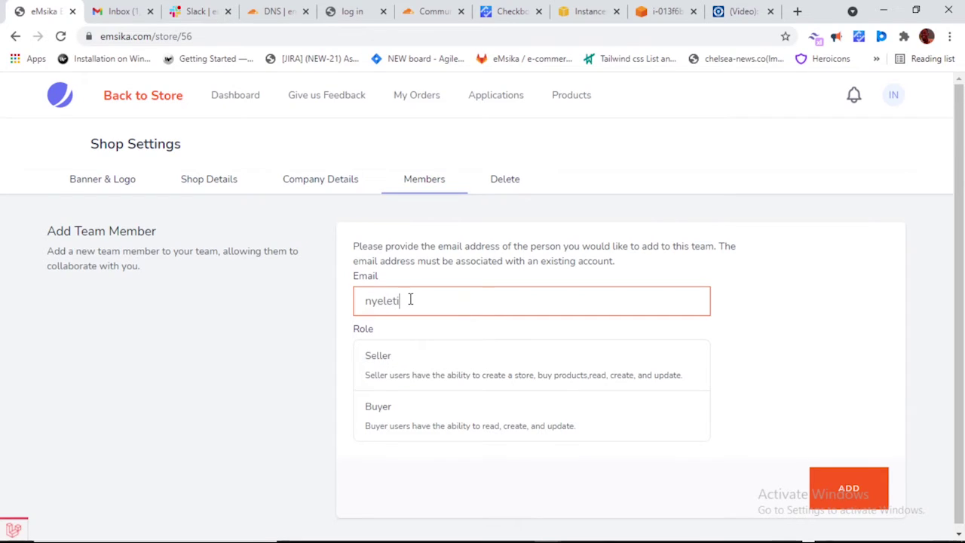
{"action": "left_click", "coordinate": [376, 415]}
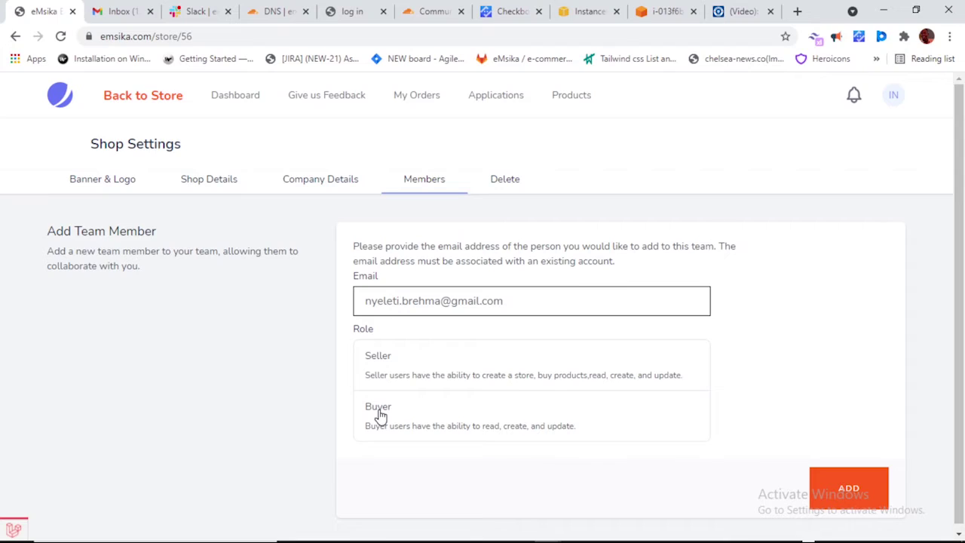
{"action": "left_click", "coordinate": [381, 416]}
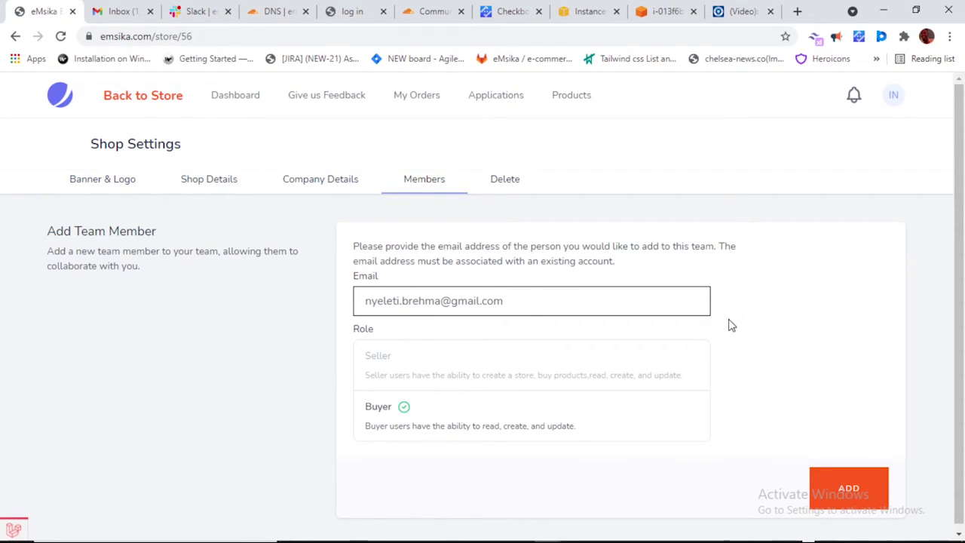
Check the entered email and add the member as a Buyer
{"action": "left_click", "coordinate": [514, 300]}
{"action": "left_click_drag", "start_coordinate": [515, 300], "coordinate": [363, 300]}
{"action": "left_click", "coordinate": [538, 303]}
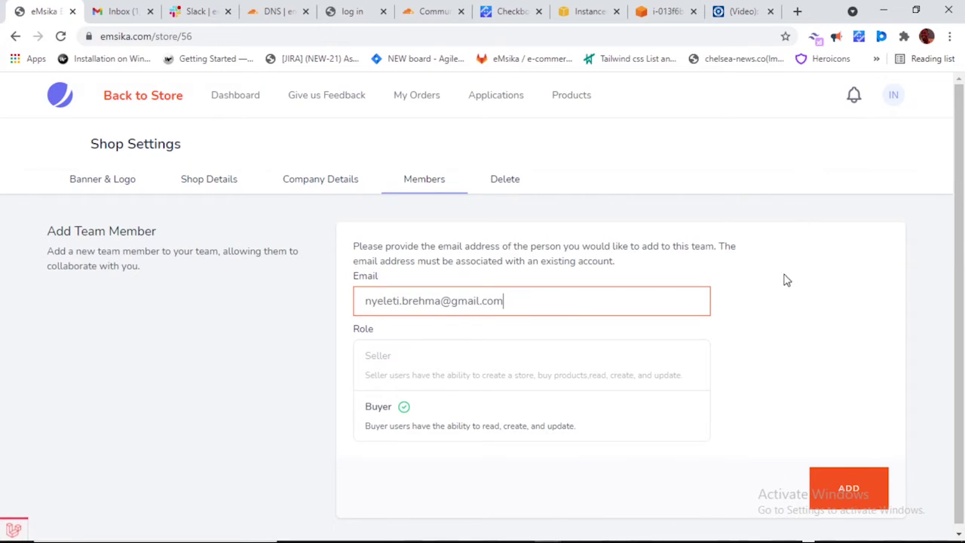
{"action": "scroll", "coordinate": [762, 347], "scroll_direction": "down", "scroll_amount": 1}
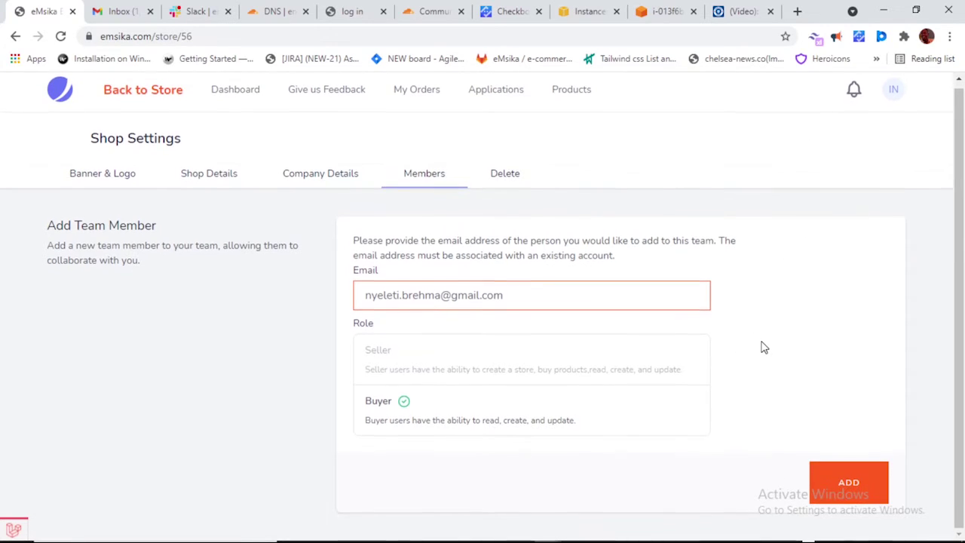
{"action": "left_click", "coordinate": [850, 487]}
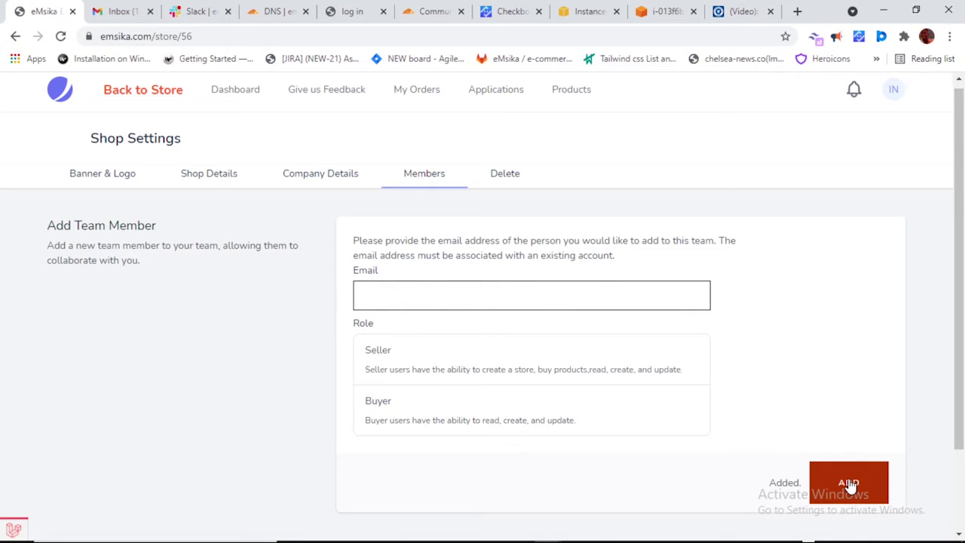
Review the new Buyer in Store Members and start removing them from the team
{"action": "scroll", "coordinate": [842, 414], "scroll_direction": "down", "scroll_amount": 1}
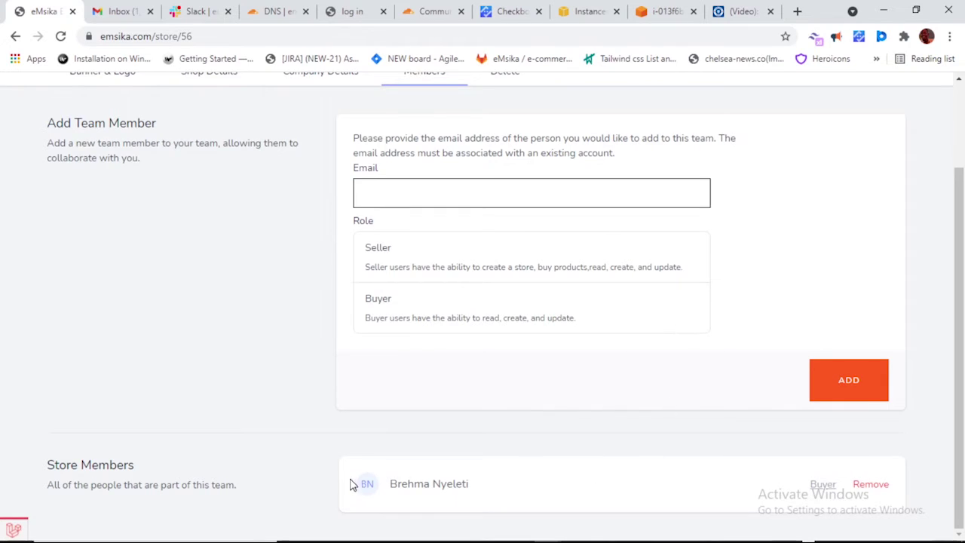
{"action": "left_click_drag", "start_coordinate": [472, 489], "coordinate": [389, 482]}
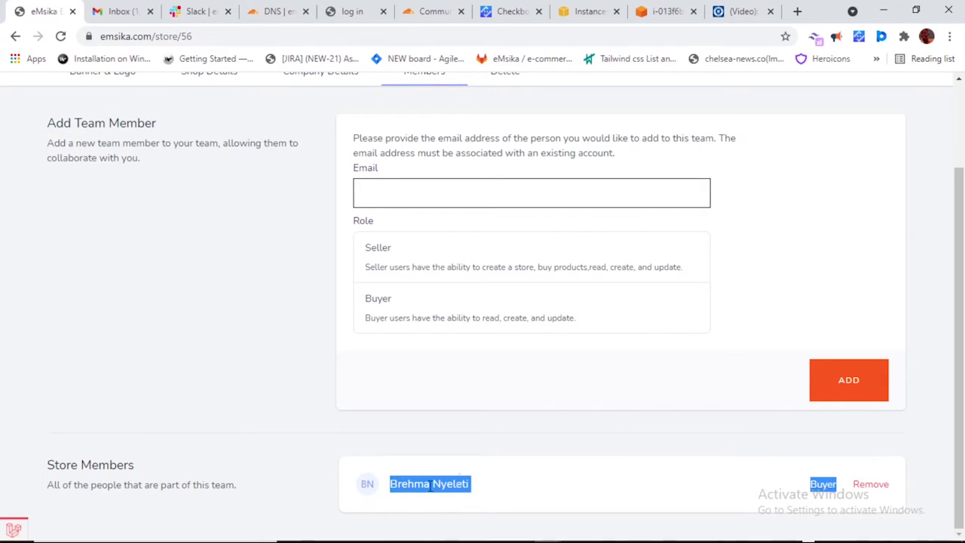
{"action": "left_click", "coordinate": [480, 484]}
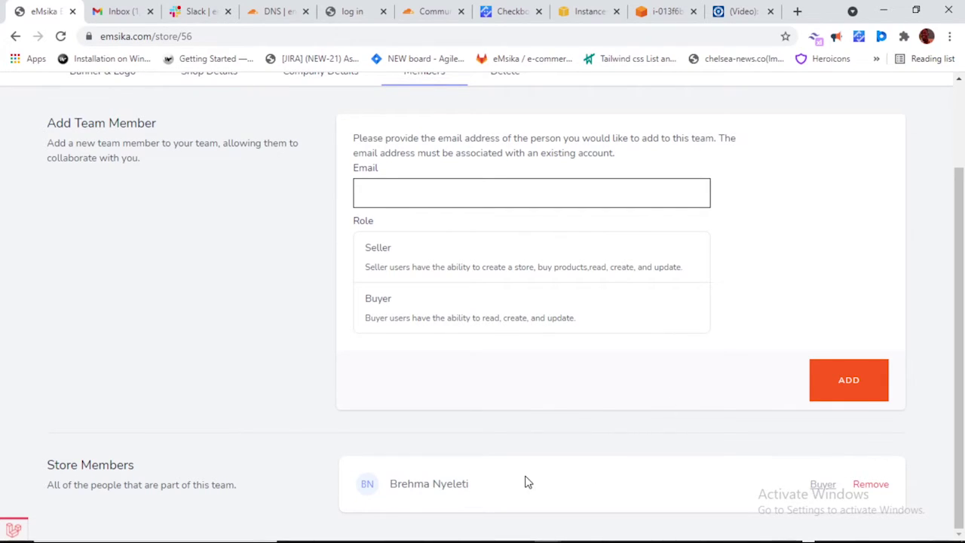
{"action": "left_click", "coordinate": [872, 484]}
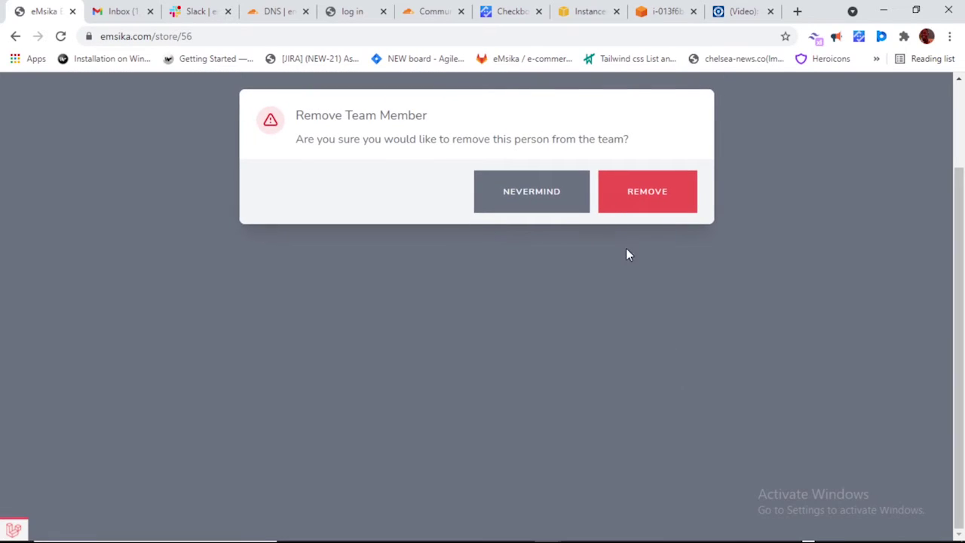
Confirm the member's removal and refill their email from the autofill suggestions
{"action": "left_click", "coordinate": [639, 194]}
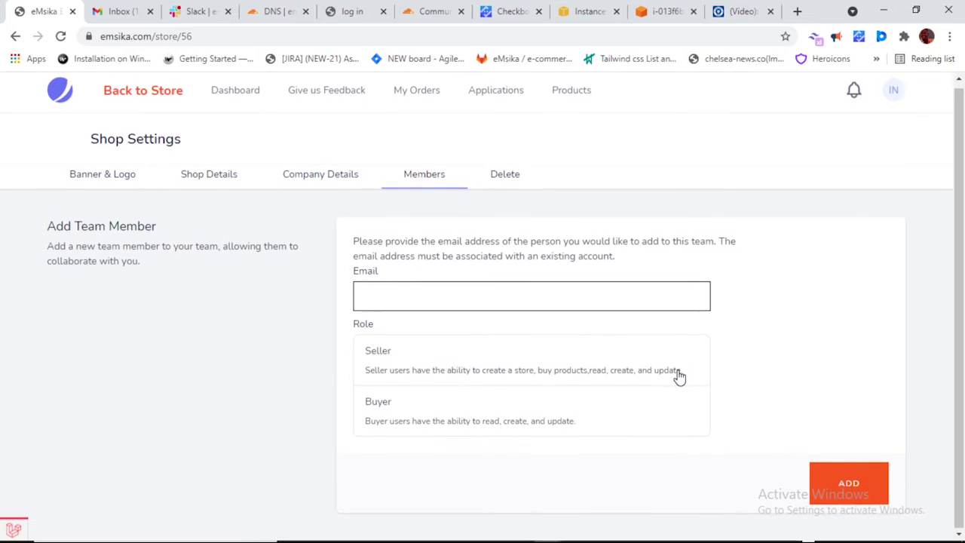
{"action": "left_click", "coordinate": [617, 303]}
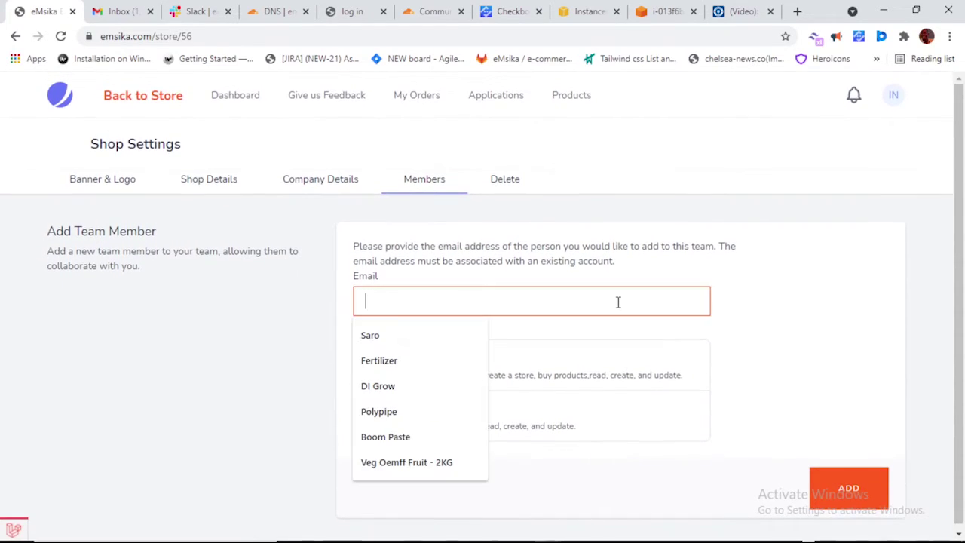
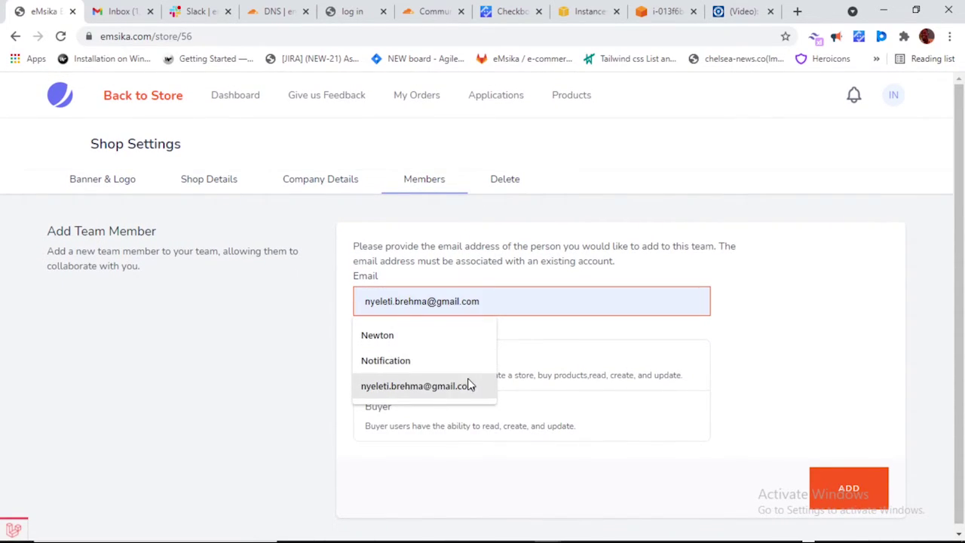
{"action": "left_click", "coordinate": [475, 385]}
Try adding without a role, then pick Buyer after the required-role error and add again
{"action": "scroll", "coordinate": [679, 370], "scroll_direction": "down", "scroll_amount": 1}
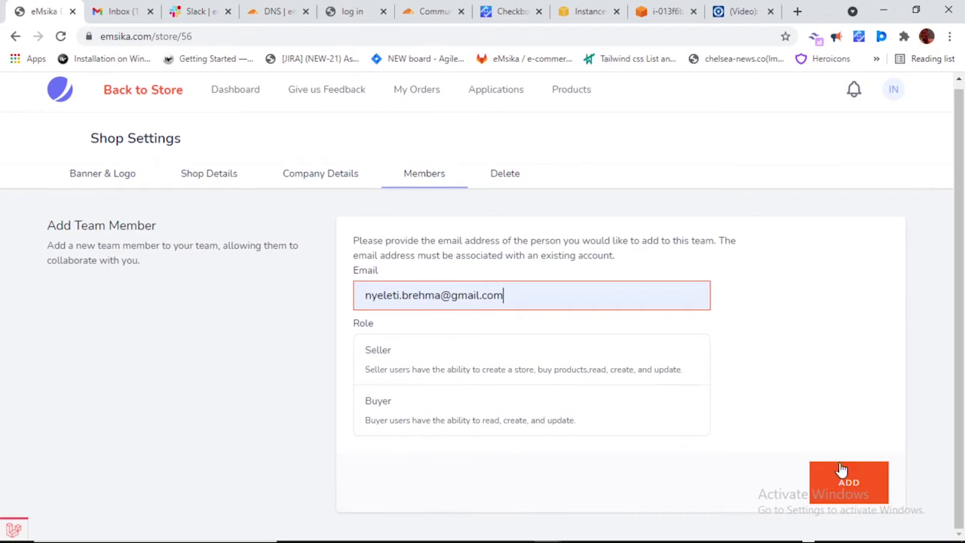
{"action": "left_click", "coordinate": [845, 499]}
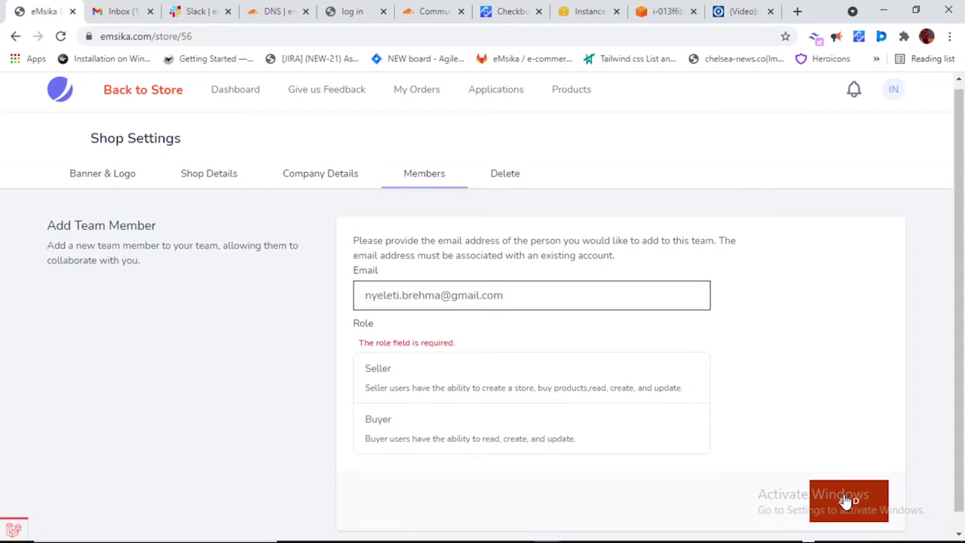
{"action": "scroll", "coordinate": [797, 381], "scroll_direction": "down", "scroll_amount": 1}
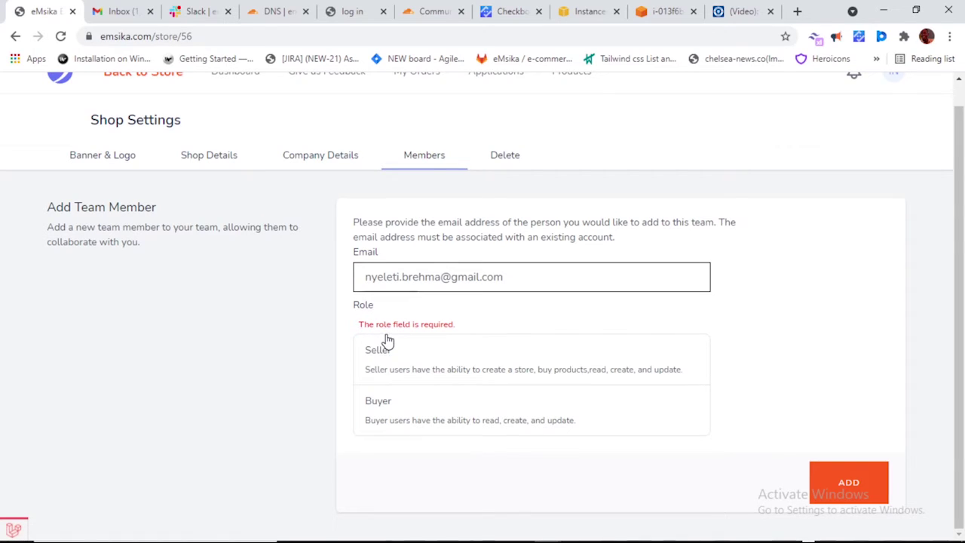
{"action": "left_click", "coordinate": [379, 419]}
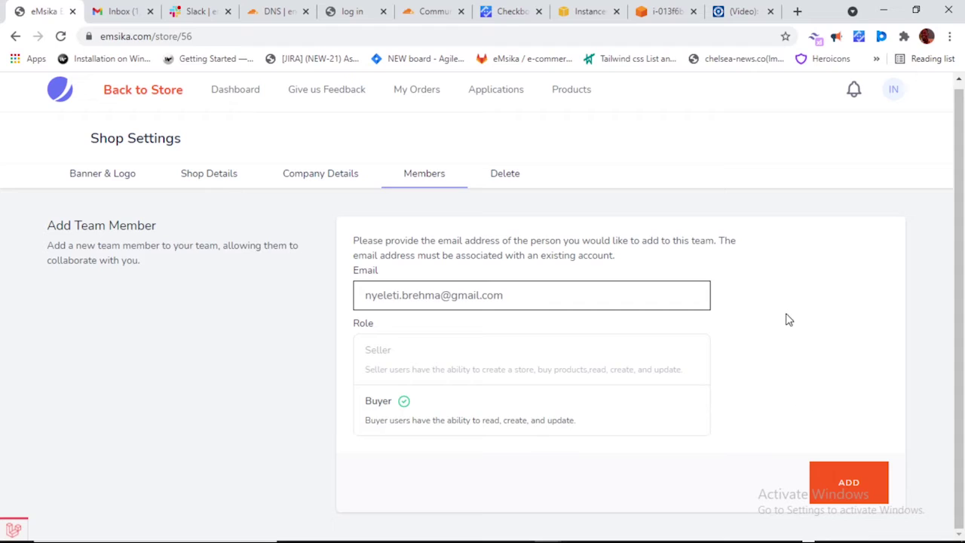
{"action": "left_click", "coordinate": [837, 480]}
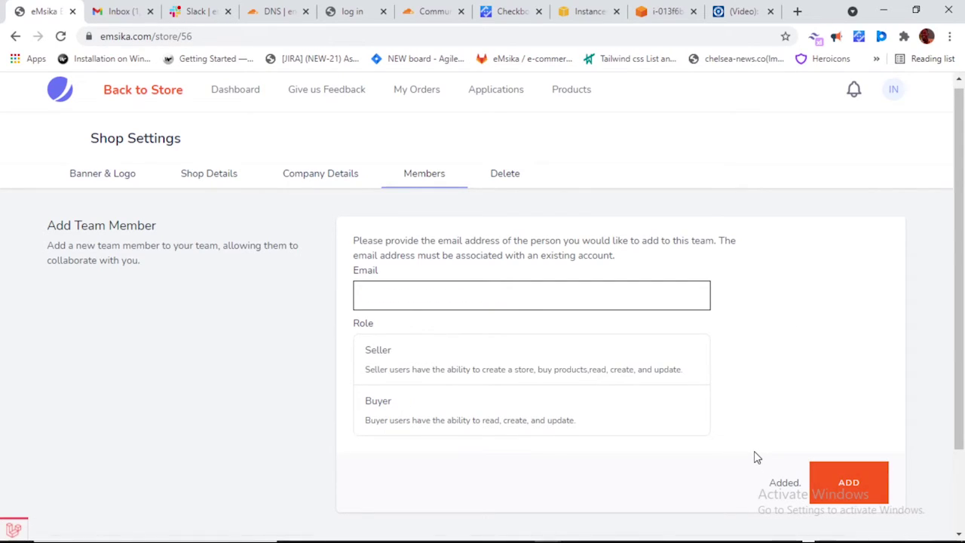
{"action": "scroll", "coordinate": [790, 340], "scroll_direction": "down", "scroll_amount": 2}
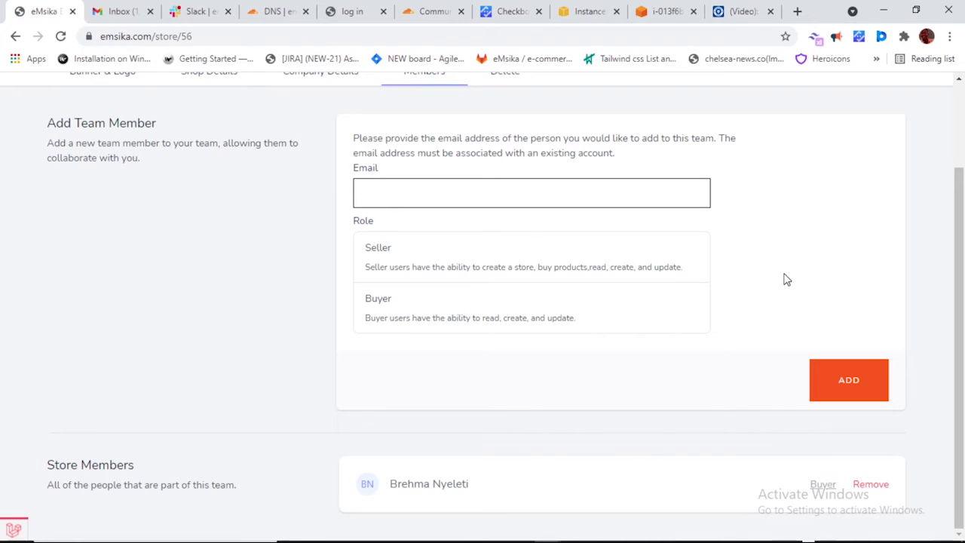
Submit an unregistered email with the Seller role, getting the no-registered-user error
{"action": "scroll", "coordinate": [786, 278], "scroll_direction": "up", "scroll_amount": 3}
{"action": "scroll", "coordinate": [786, 278], "scroll_direction": "down", "scroll_amount": 3}
{"action": "left_click", "coordinate": [582, 193]}
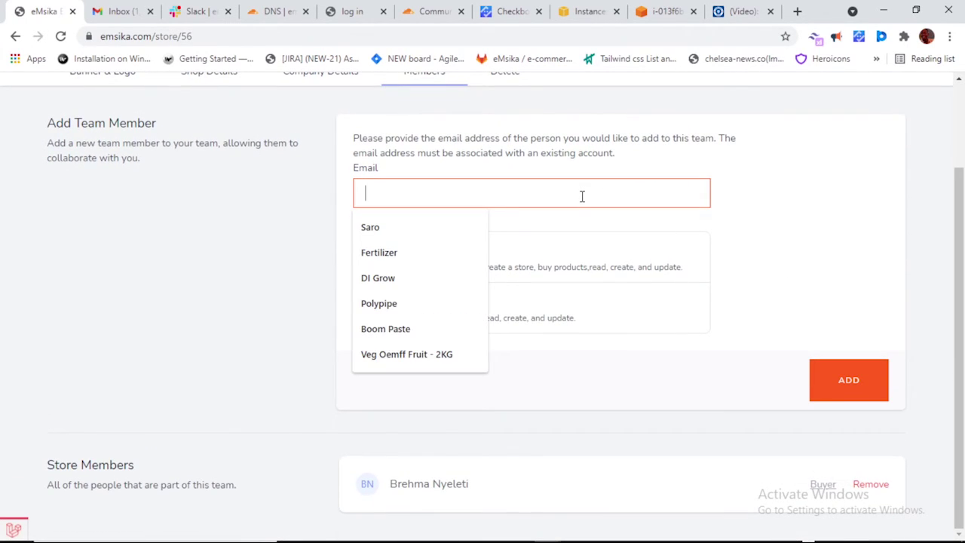
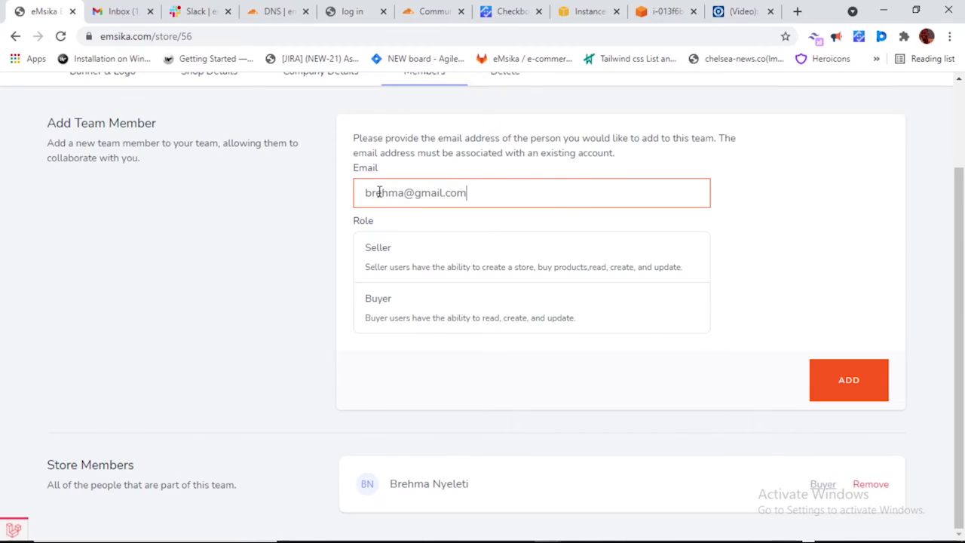
{"action": "left_click", "coordinate": [392, 256]}
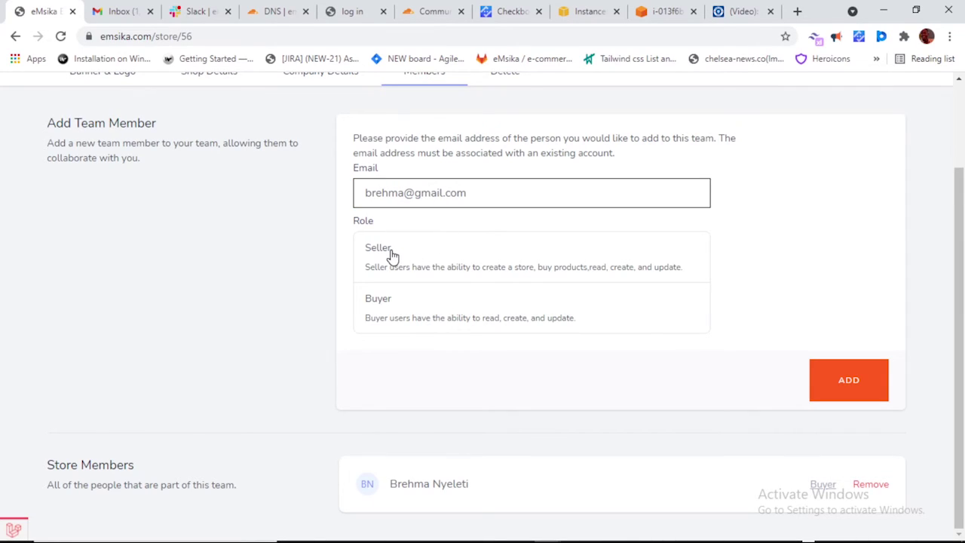
{"action": "left_click", "coordinate": [392, 257]}
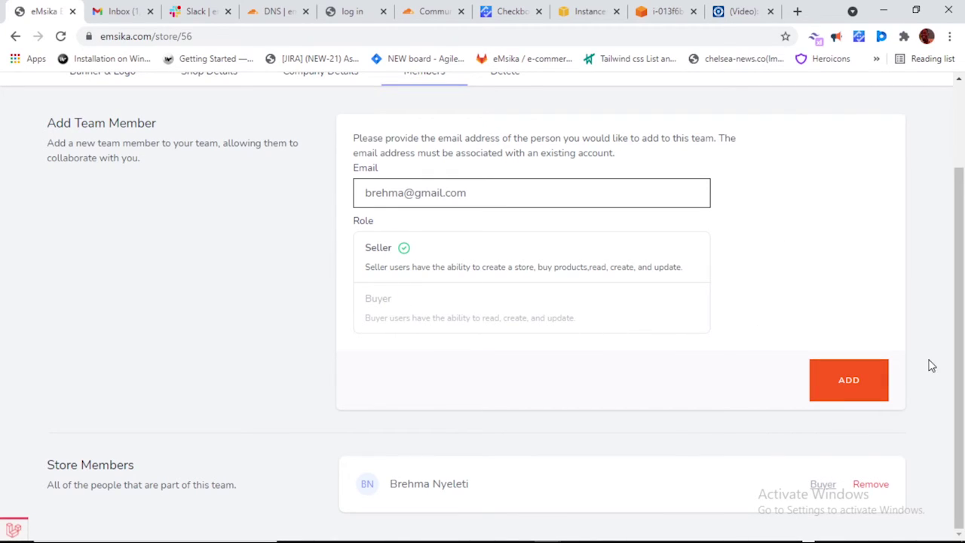
{"action": "left_click", "coordinate": [861, 392]}
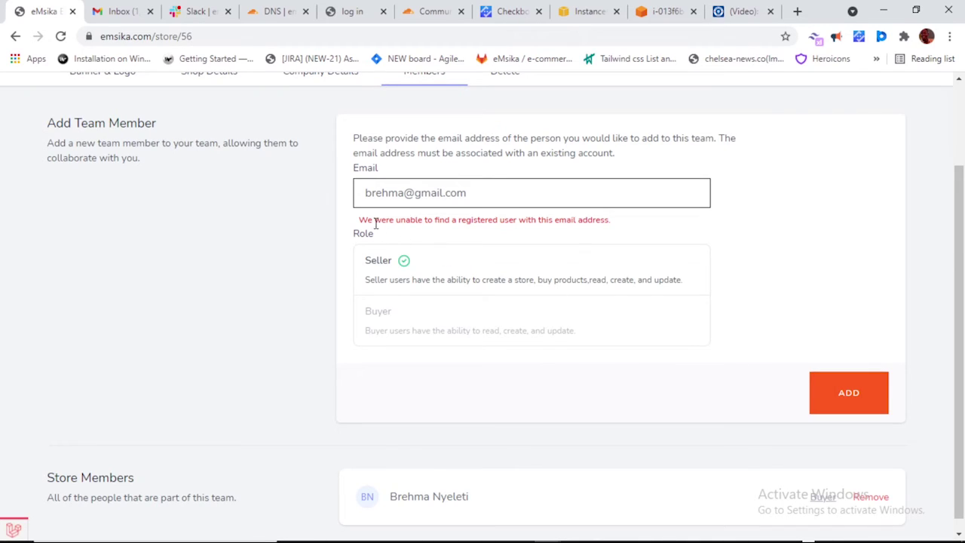
Edit the name part of the email to change it to a different address
{"action": "left_click", "coordinate": [500, 196]}
{"action": "left_click_drag", "start_coordinate": [492, 194], "coordinate": [343, 205]}
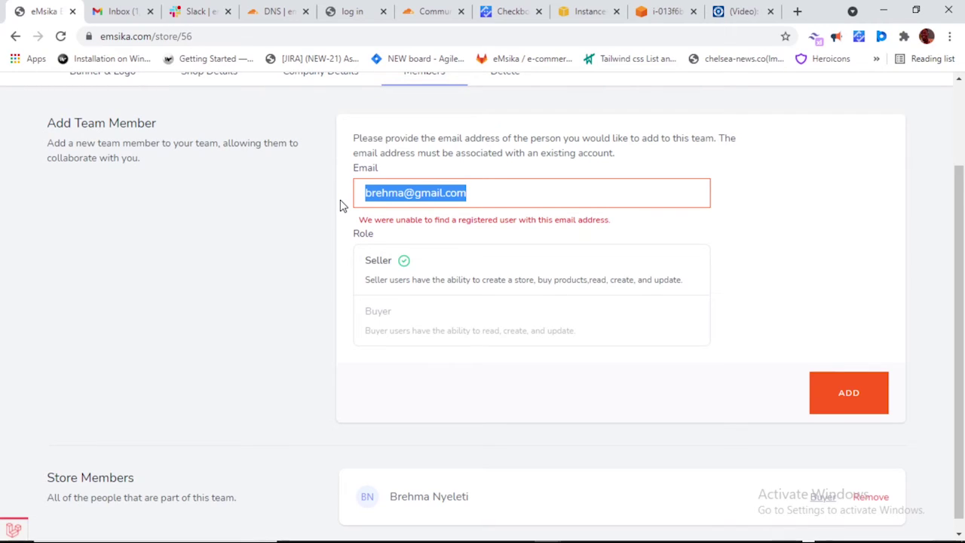
{"action": "double_click", "coordinate": [373, 193]}
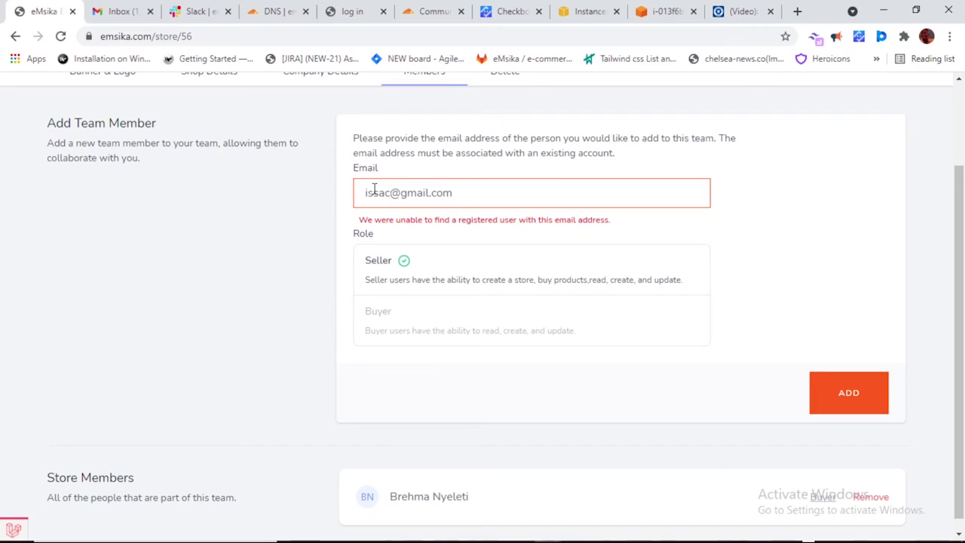
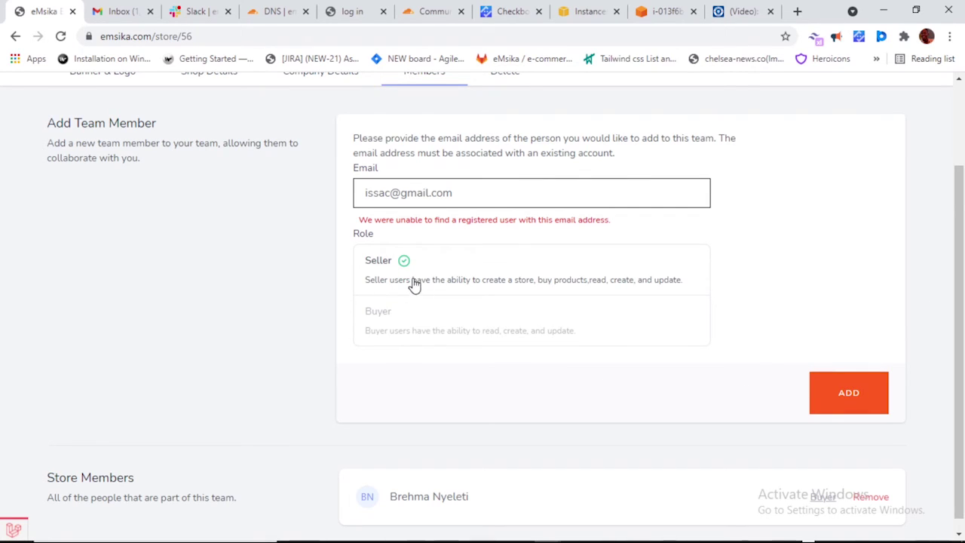
{"action": "left_click", "coordinate": [391, 195]}
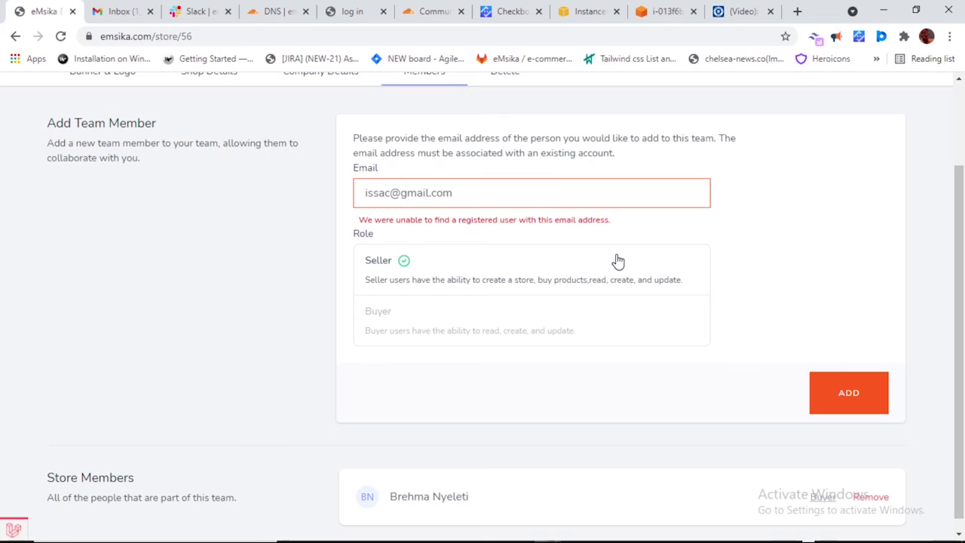
Submit the edited email and get the 'This user already belongs to the team' error
{"action": "left_click", "coordinate": [852, 391]}
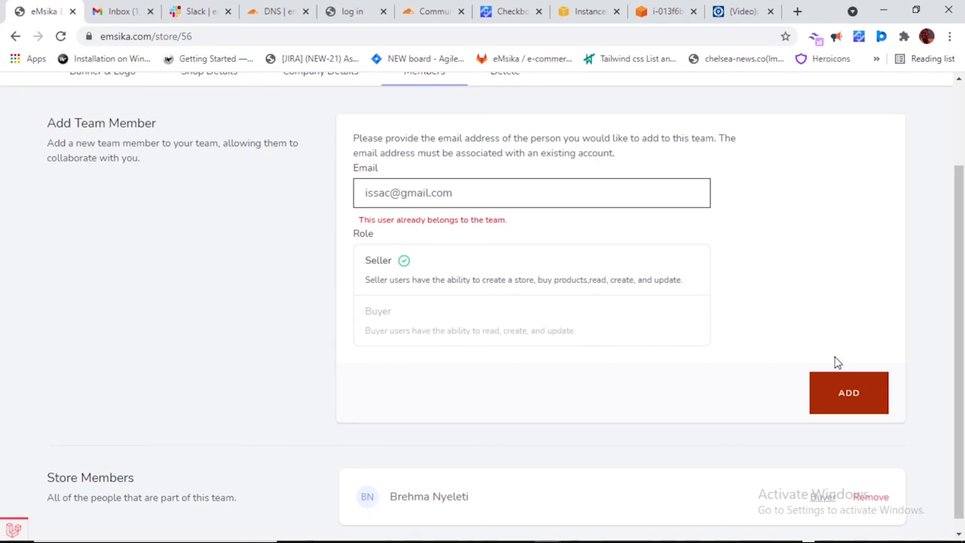
{"action": "scroll", "coordinate": [819, 322], "scroll_direction": "down", "scroll_amount": 1}
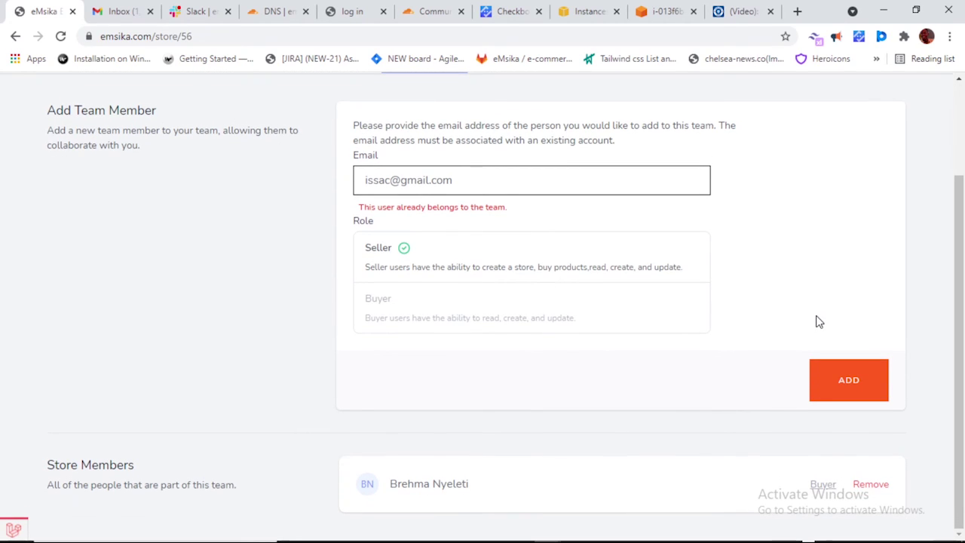
{"action": "scroll", "coordinate": [819, 322], "scroll_direction": "up", "scroll_amount": 2}
{"action": "scroll", "coordinate": [760, 317], "scroll_direction": "down", "scroll_amount": 2}
Erase the Email field and clear the duplicate-member error
{"action": "double_click", "coordinate": [379, 179]}
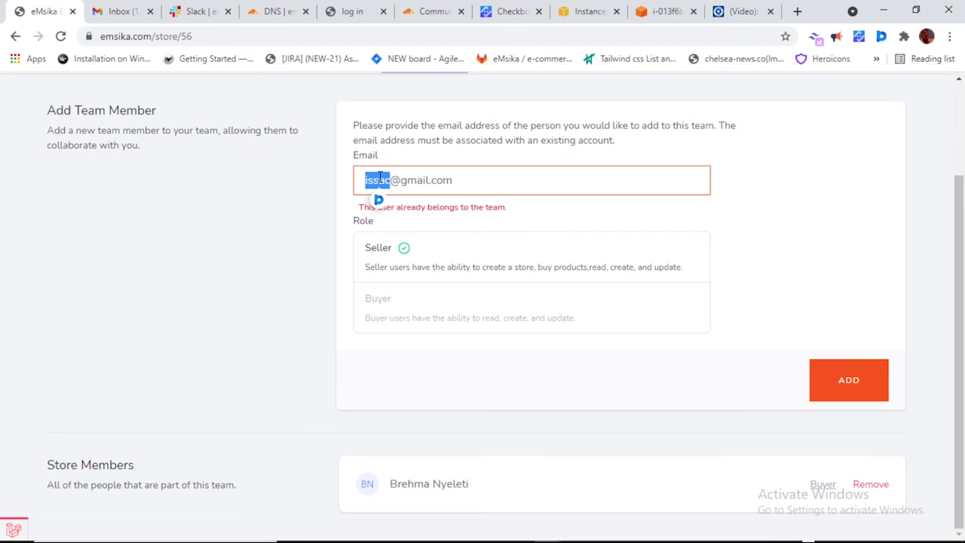
{"action": "left_click", "coordinate": [486, 183]}
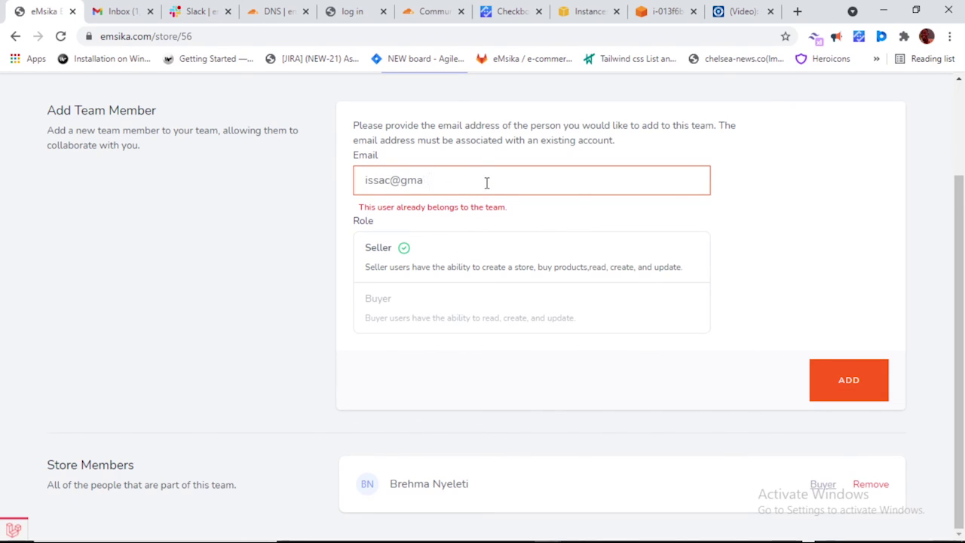
{"action": "key", "text": "BackSpace"}
{"action": "key", "text": "BackSpace"}
{"action": "key", "text": "BackSpace"}
{"action": "key", "text": "BackSpace"}
{"action": "key", "text": "BackSpace"}
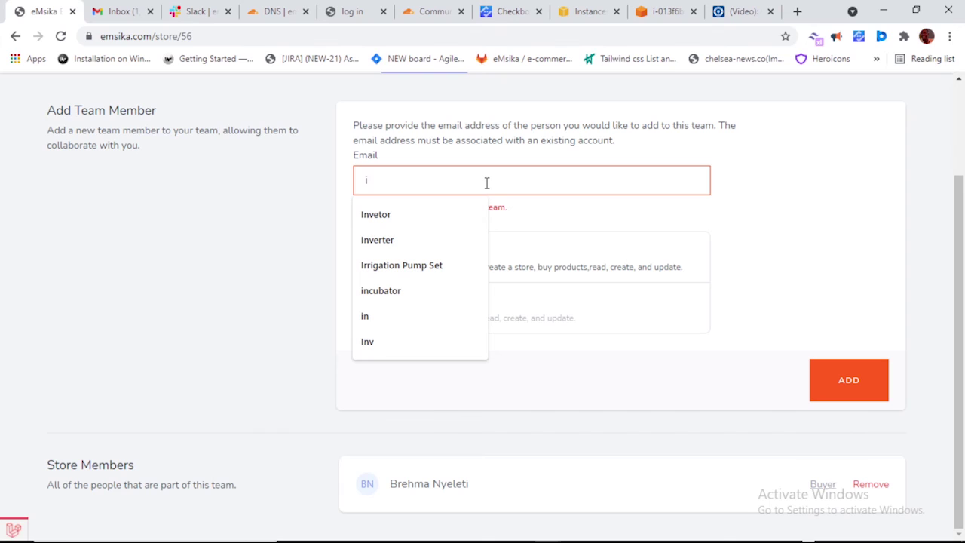
{"action": "key", "text": "BackSpace"}
{"action": "left_click", "coordinate": [843, 217]}
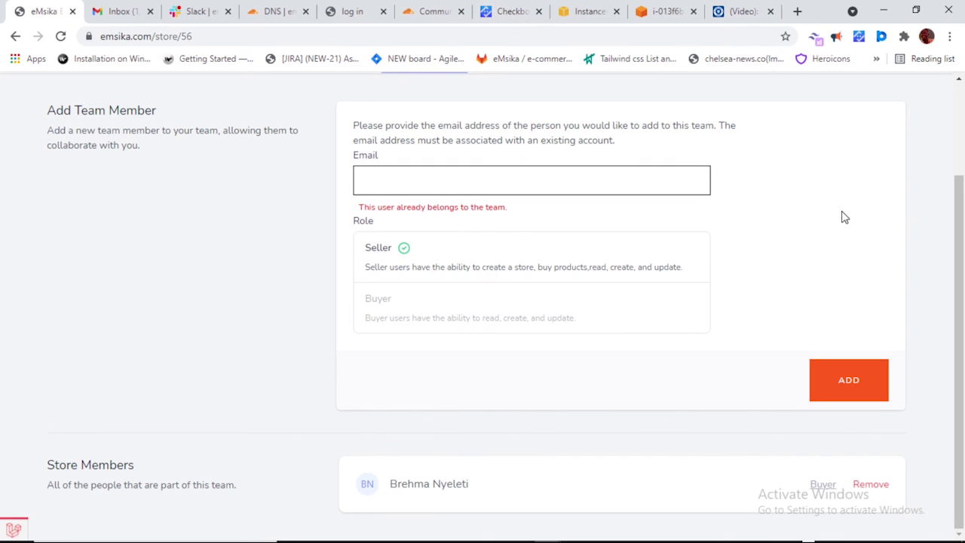
{"action": "scroll", "coordinate": [773, 191], "scroll_direction": "up", "scroll_amount": 2}
{"action": "scroll", "coordinate": [774, 191], "scroll_direction": "down", "scroll_amount": 2}
{"action": "left_click", "coordinate": [404, 251]}
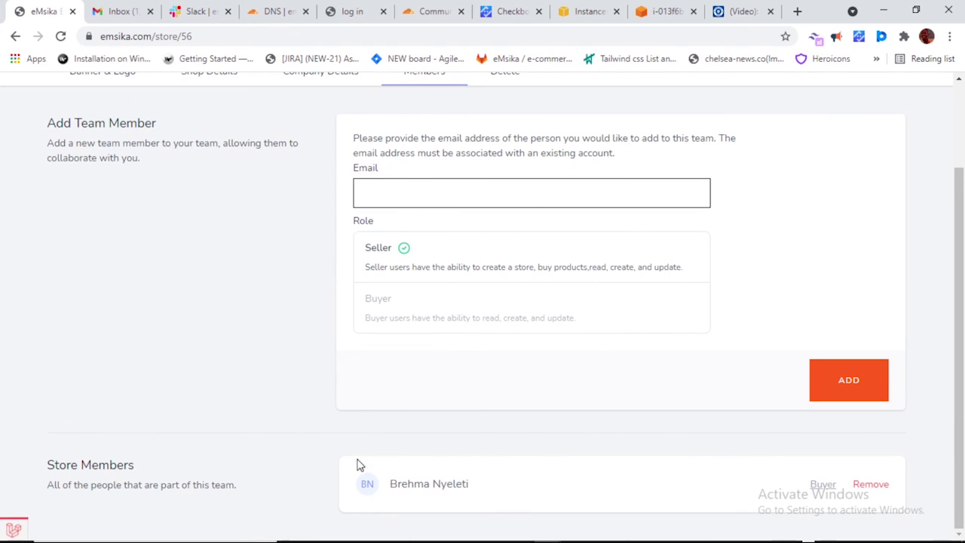
Dismiss the autofill suggestions and go Back to Store
{"action": "left_click", "coordinate": [388, 187]}
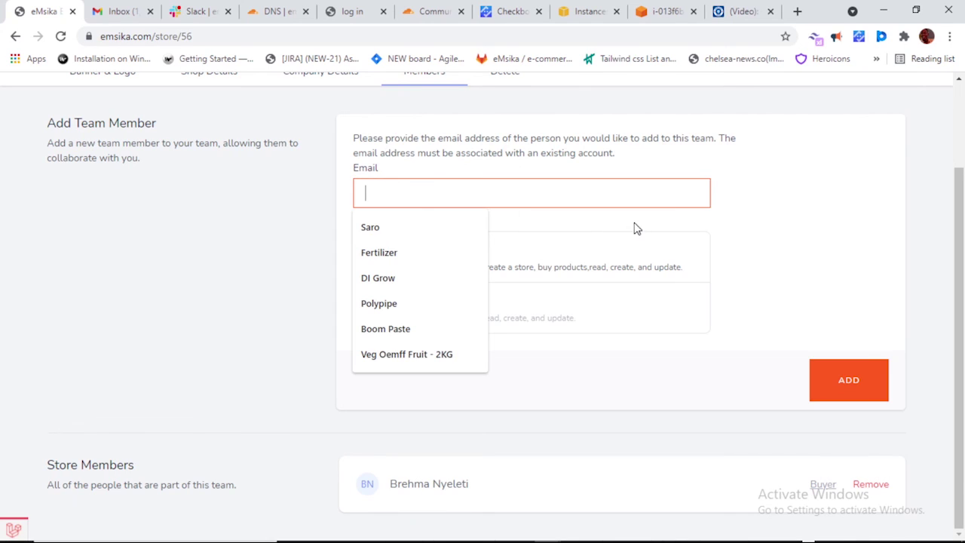
{"action": "left_click", "coordinate": [760, 214]}
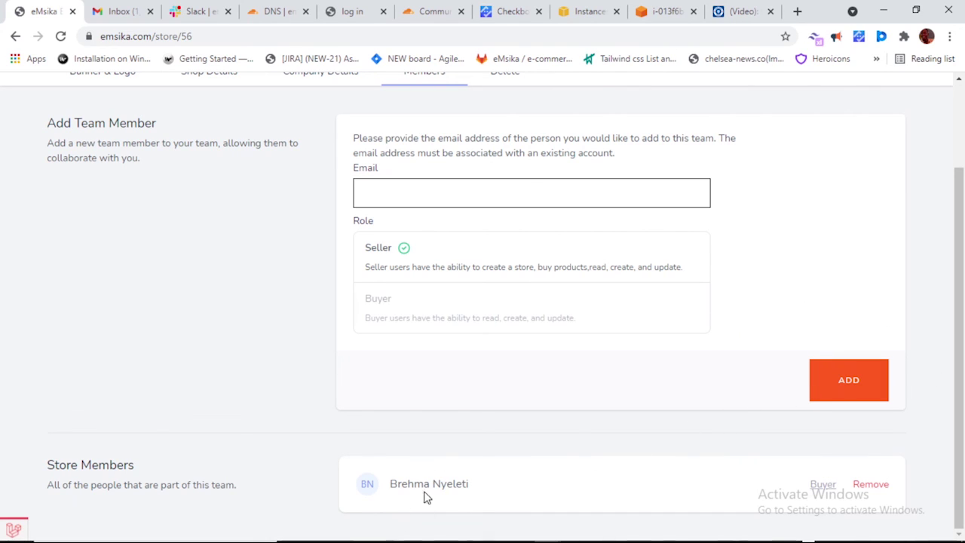
{"action": "scroll", "coordinate": [593, 273], "scroll_direction": "up", "scroll_amount": 2}
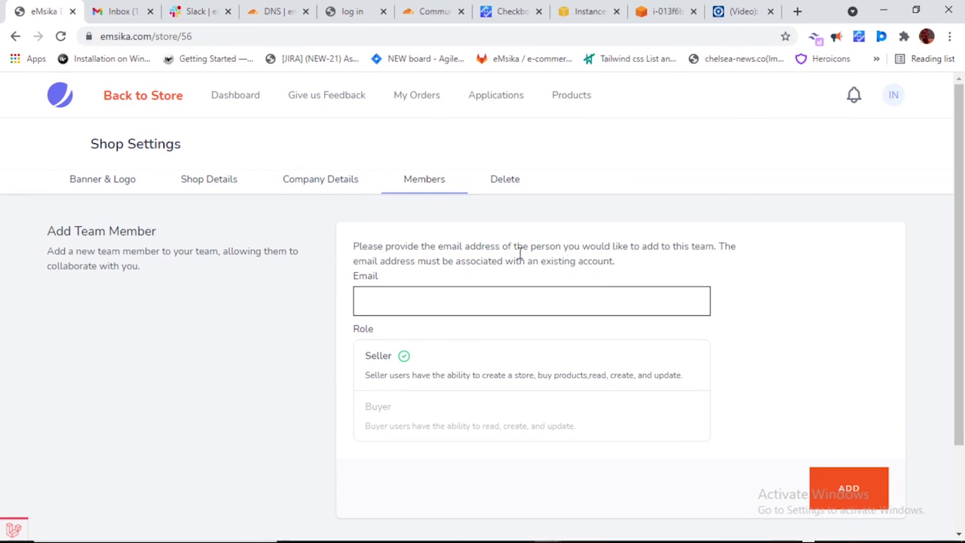
{"action": "left_click", "coordinate": [132, 110]}
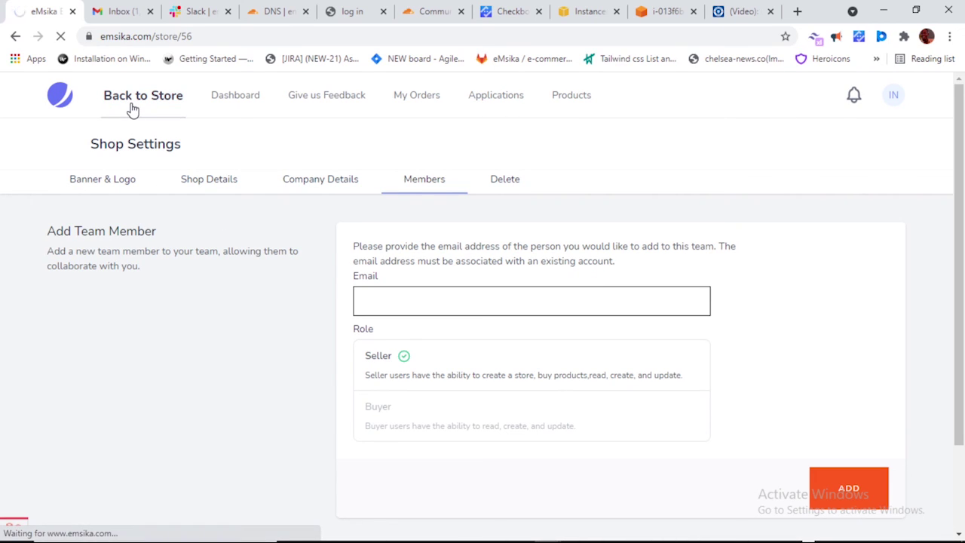